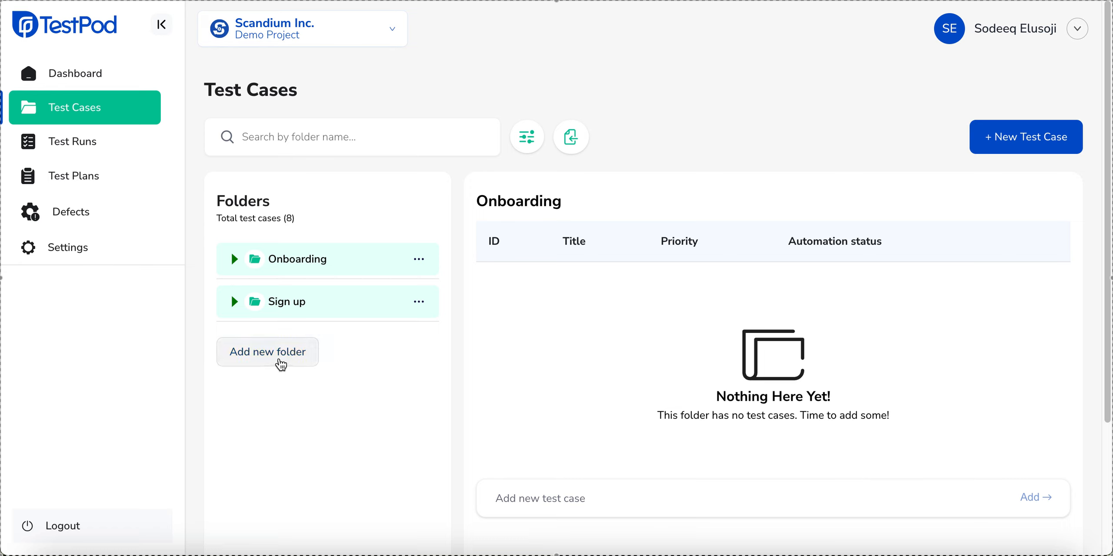
Step: Create a test case folder named Authentication with the description "For authentication"
{"action": "left_click", "coordinate": [277, 359]}
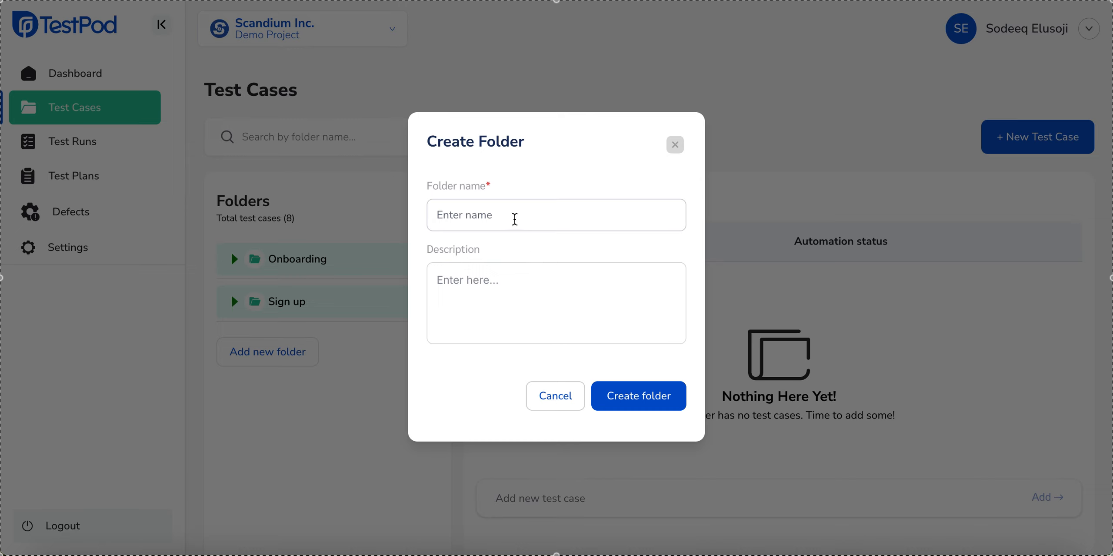
{"action": "left_click", "coordinate": [509, 213]}
{"action": "type", "text": "A"}
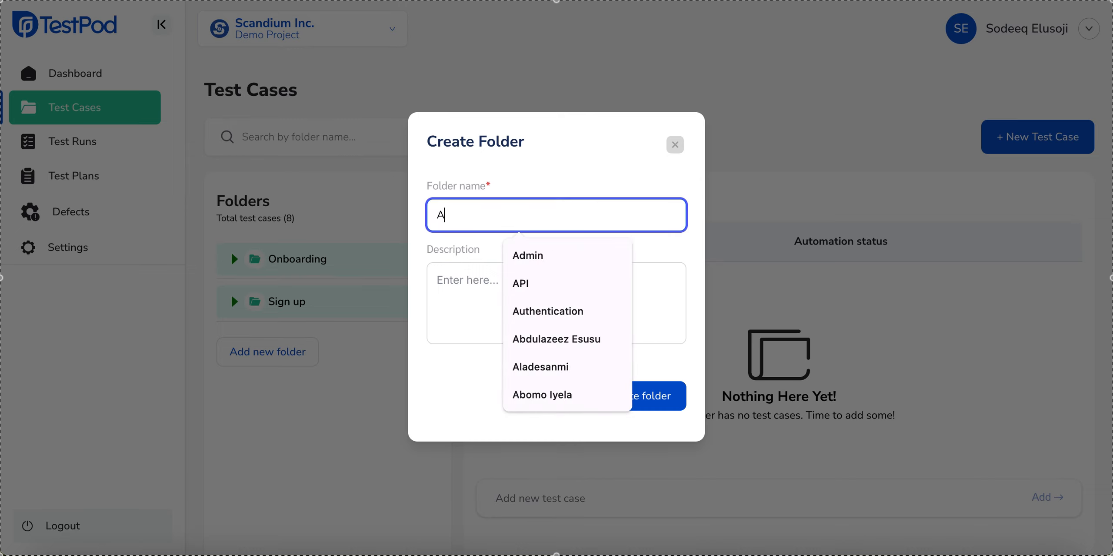
{"action": "type", "text": "uthentication"}
{"action": "key", "text": "Tab"}
{"action": "type", "text": "For authentica"}
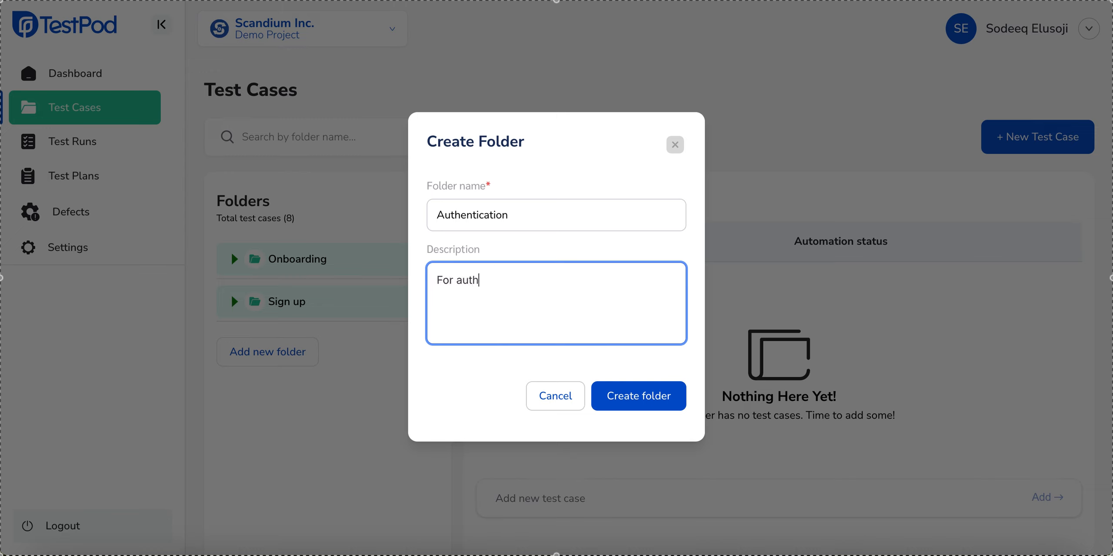
{"action": "type", "text": "tion"}
{"action": "left_click", "coordinate": [658, 402]}
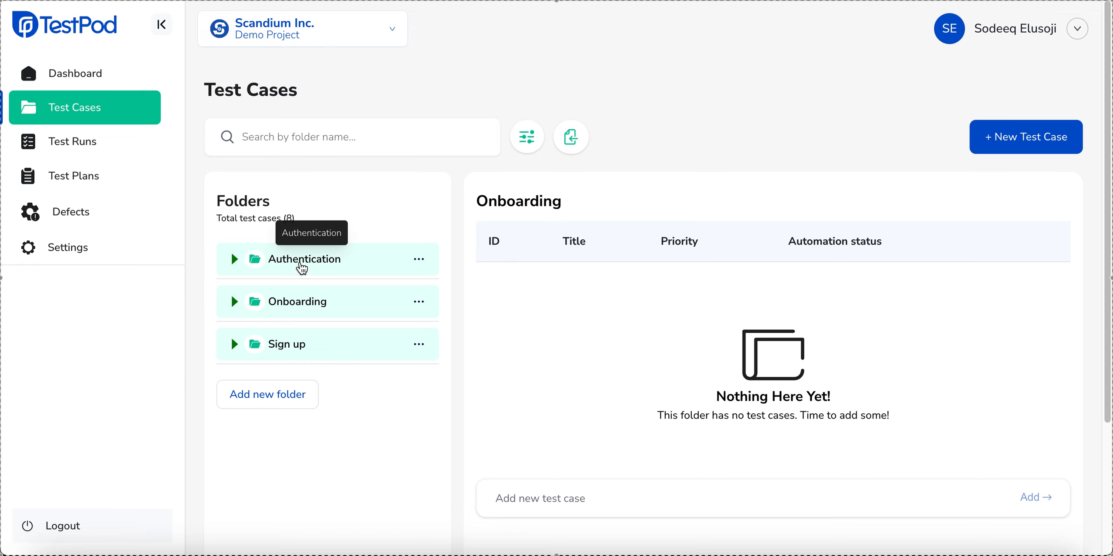
Step: Start a new test case in the Authentication folder named "Verify that a user can login by providing a valid credential"
{"action": "left_click", "coordinate": [303, 268]}
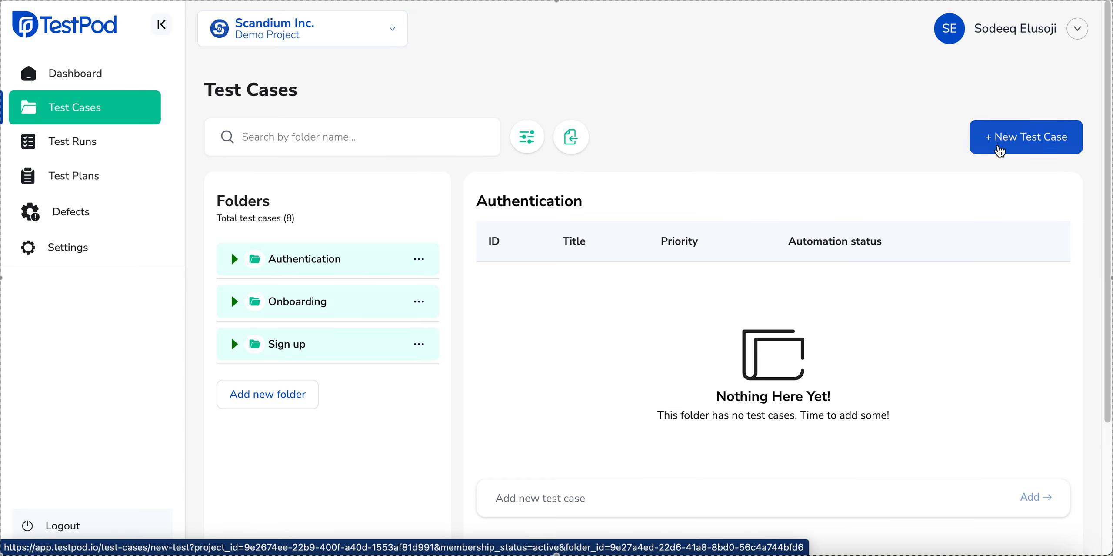
{"action": "left_click", "coordinate": [1000, 150]}
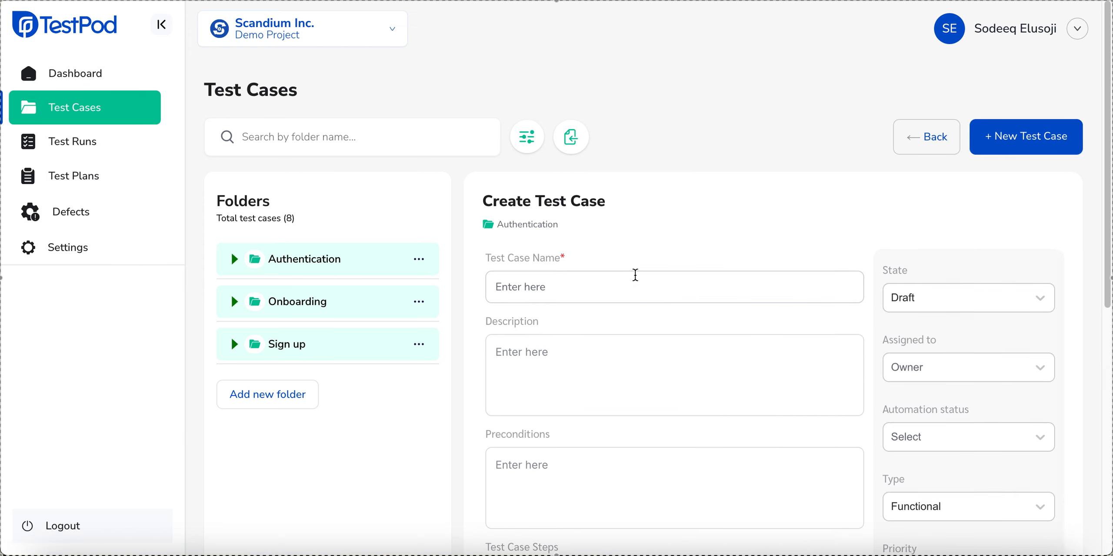
{"action": "left_click", "coordinate": [630, 280]}
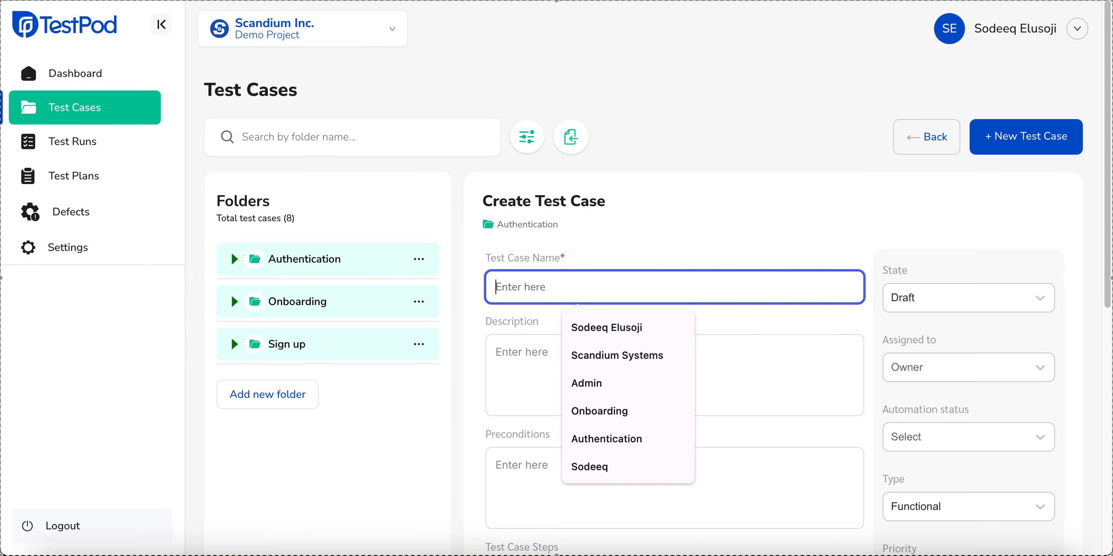
{"action": "type", "text": "Verify that "}
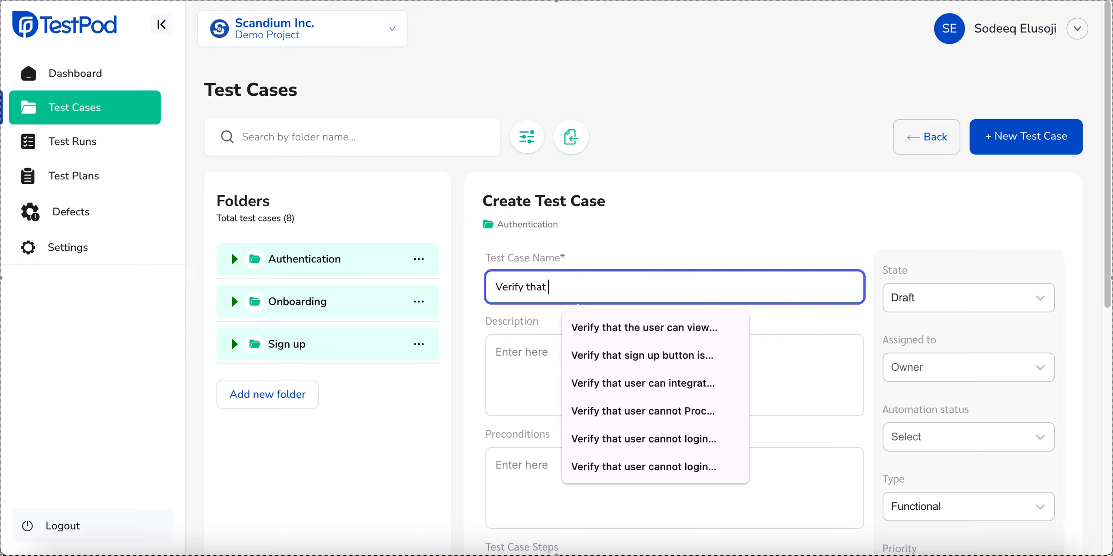
{"action": "type", "text": "a user can "}
{"action": "type", "text": "logn"}
{"action": "type", "text": "n by providin"}
{"action": "type", "text": "g a valid cred"}
{"action": "type", "text": "ential"}
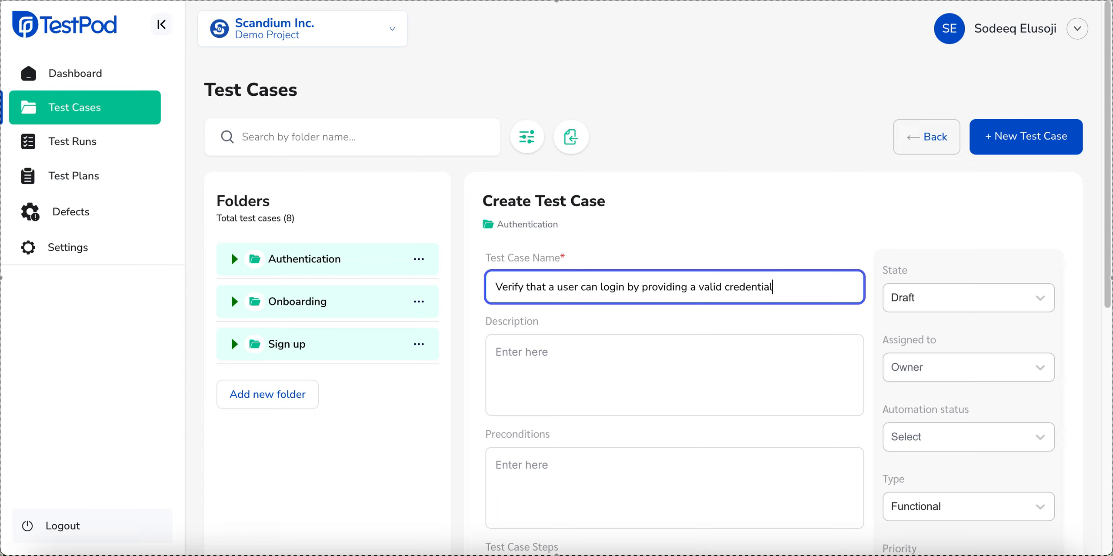
Step: Enter the test case description "Verify that users can login with valid credentials."
{"action": "left_click", "coordinate": [497, 352]}
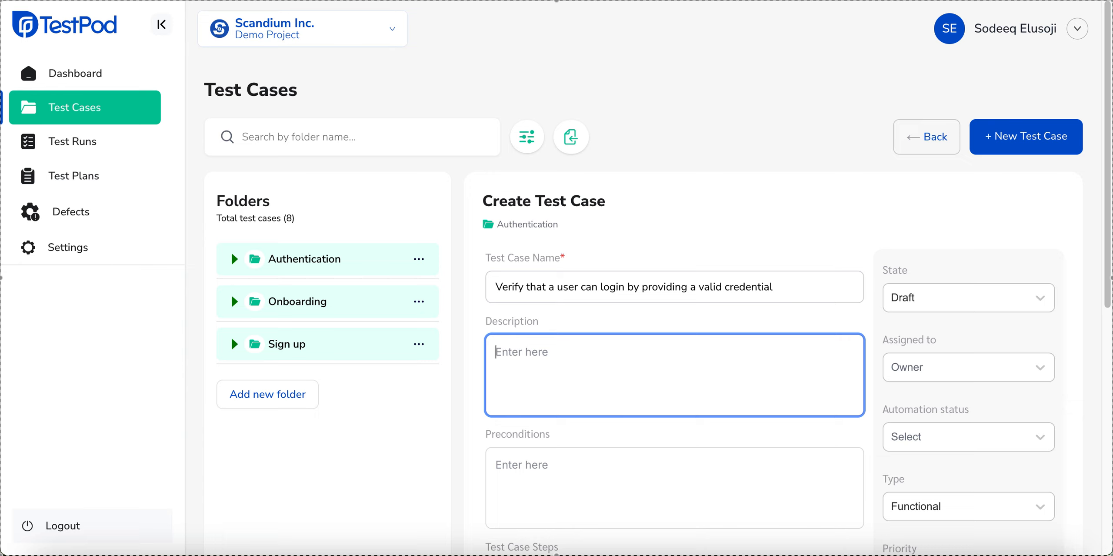
{"action": "type", "text": "Verify that users can login with valid credentials"}
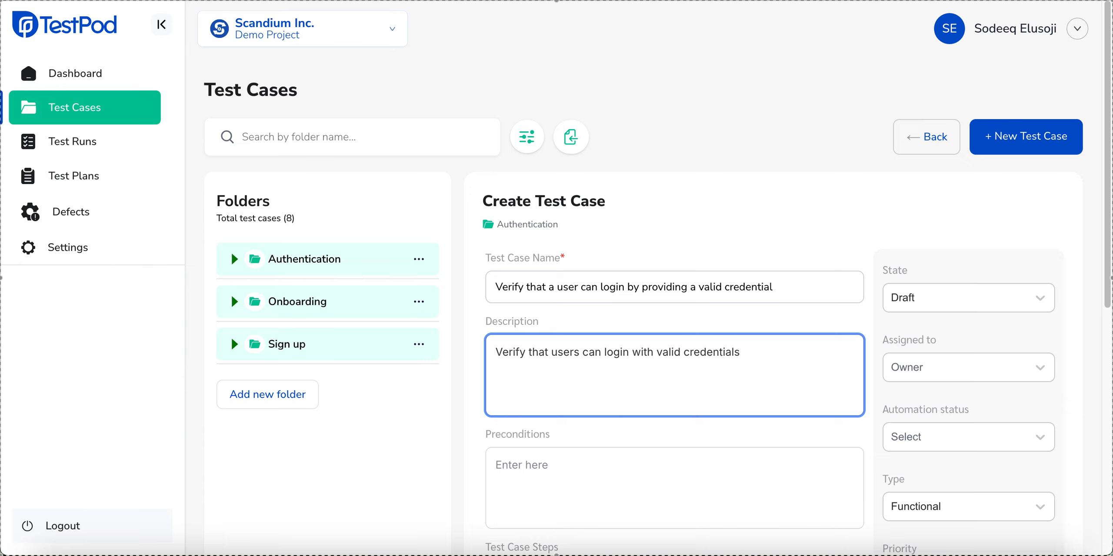
{"action": "type", "text": "."}
{"action": "left_click", "coordinate": [522, 466]}
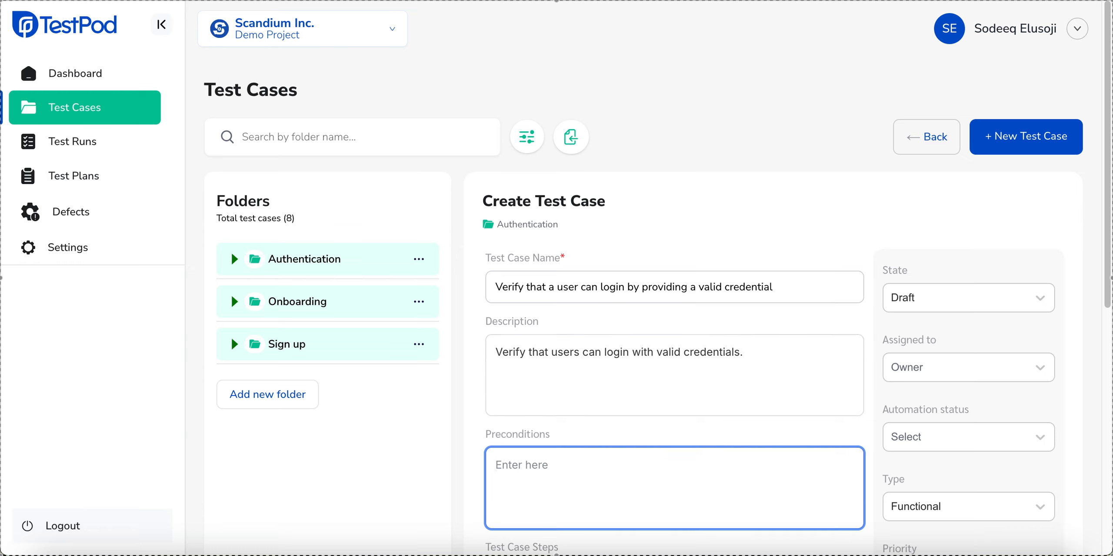
Step: Enter test case steps "1. Open browser", "2. Input the application url" and "3. On the homepage, click on the login button" on separate lines
{"action": "scroll", "coordinate": [665, 400], "scroll_direction": "down", "scroll_amount": 3}
{"action": "scroll", "coordinate": [658, 419], "scroll_direction": "down", "scroll_amount": 1}
{"action": "left_click", "coordinate": [623, 421]}
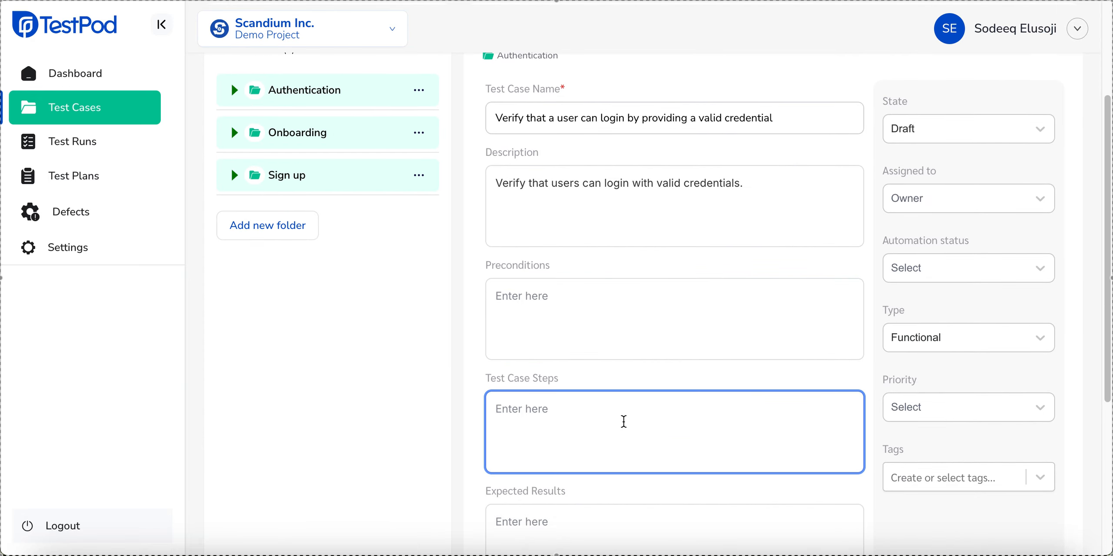
{"action": "type", "text": "1. Open browser "}
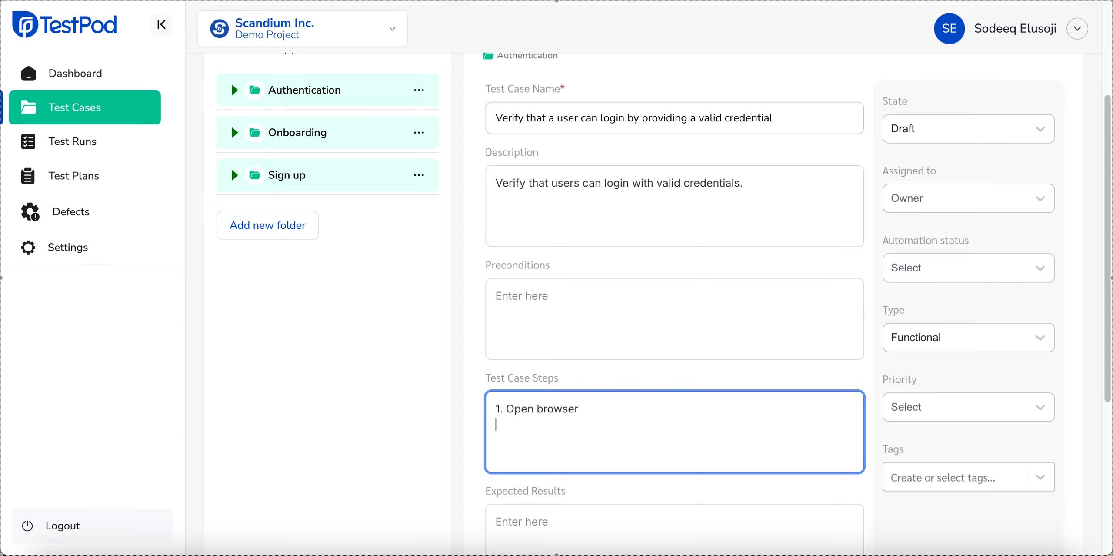
{"action": "type", "text": "2. Input the application url "}
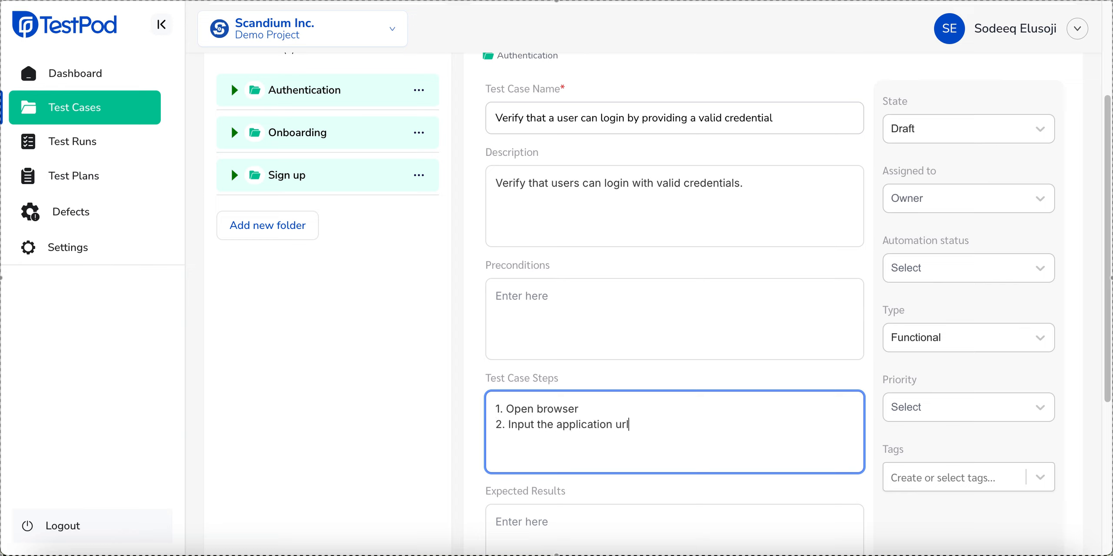
{"action": "type", "text": "3. On the homepage, click on the"}
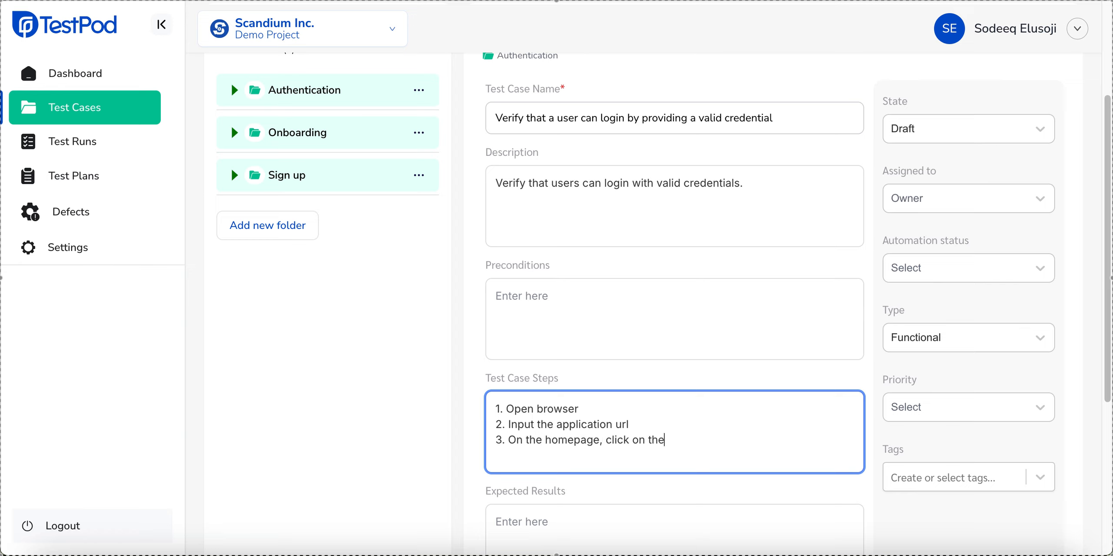
{"action": "type", "text": " login button "}
Step: Add test case steps "4. Enter the email and password" and "5. Click the CTA button" on new lines
{"action": "type", "text": "4"}
{"action": "type", "text": ". Ente"}
{"action": "type", "text": "r the e"}
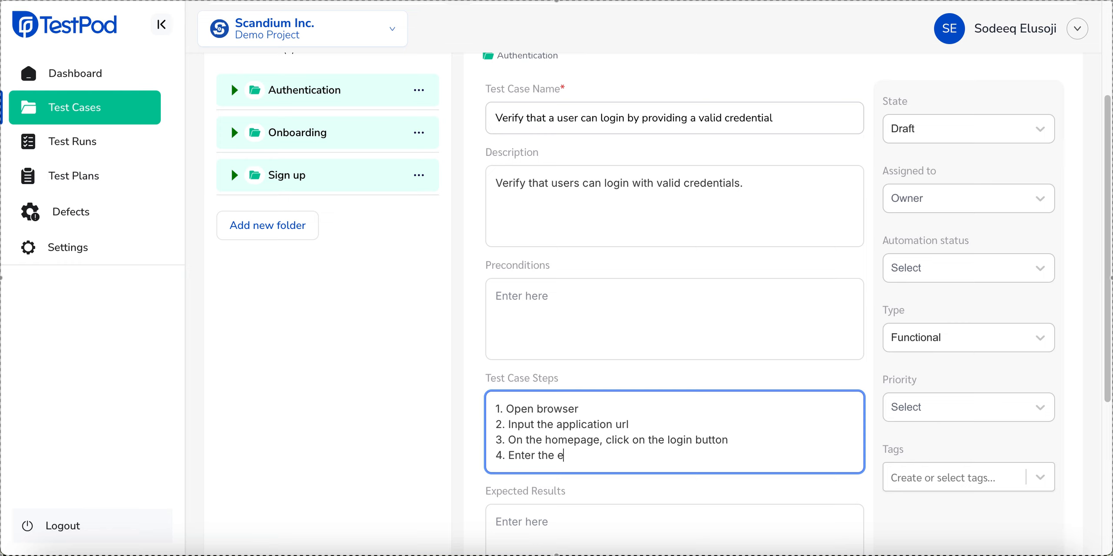
{"action": "type", "text": "mail and password"}
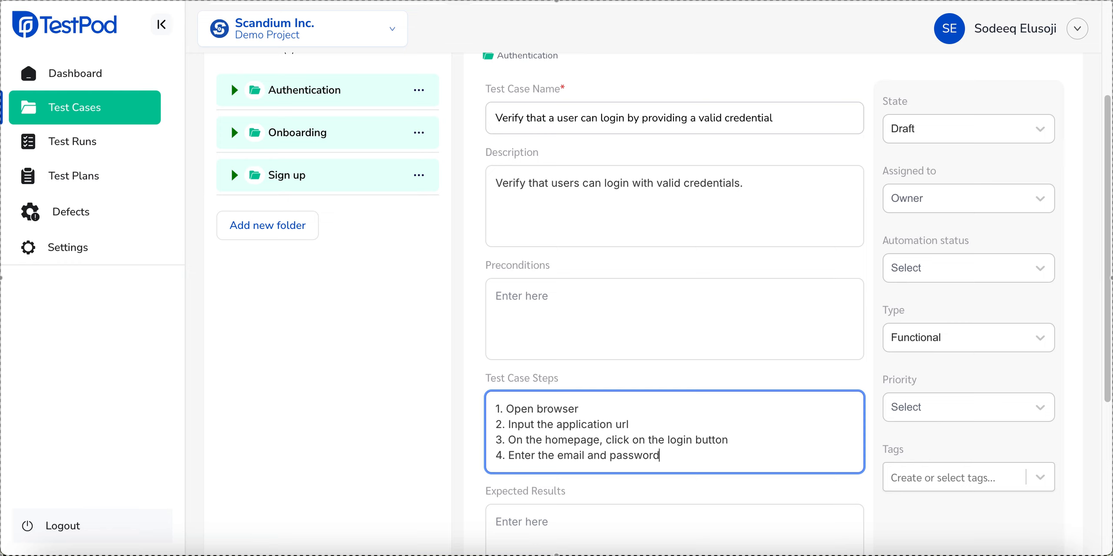
{"action": "key", "text": "Tab"}
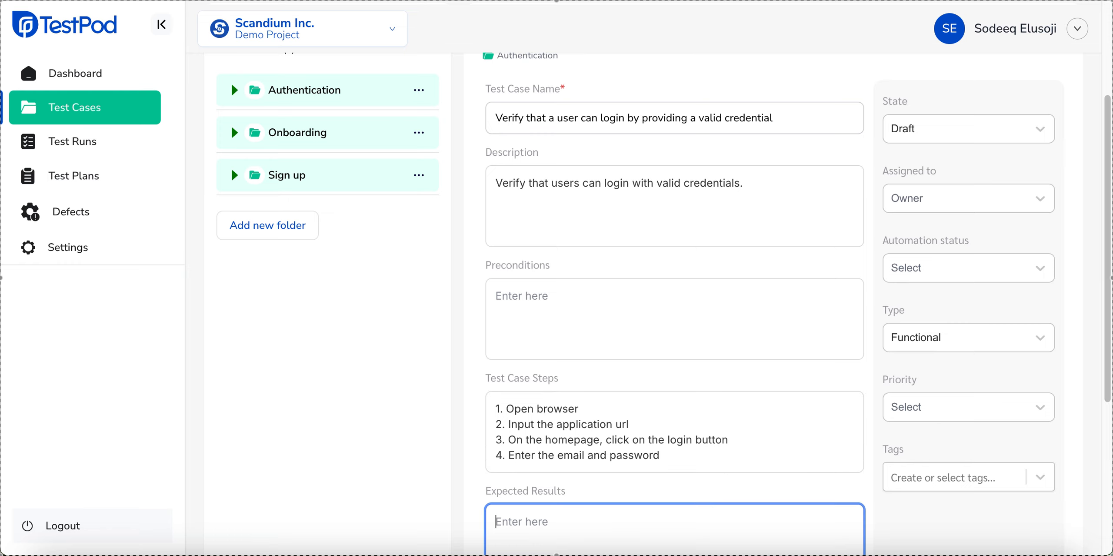
{"action": "left_click", "coordinate": [725, 454]}
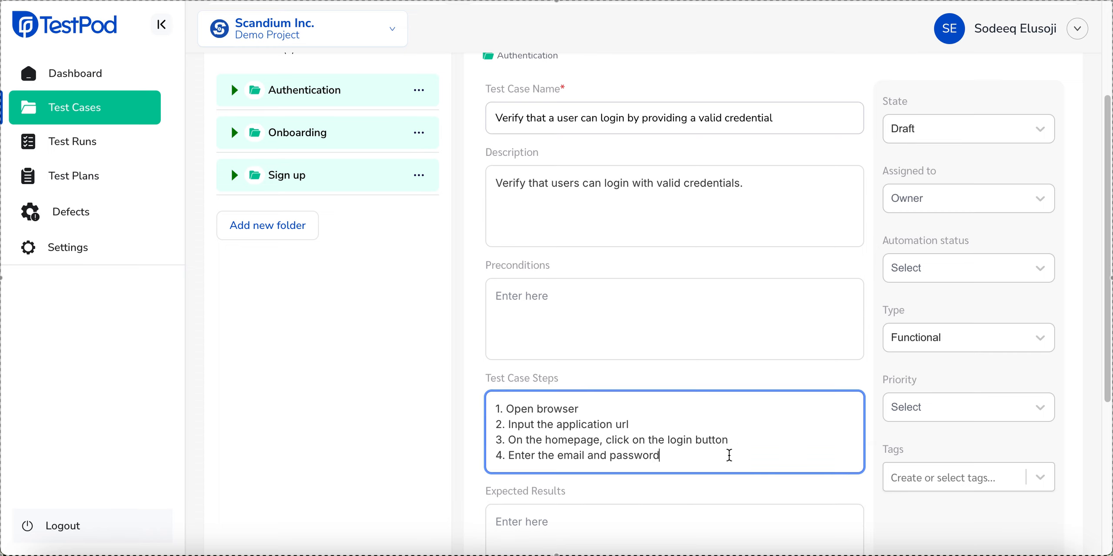
{"action": "key", "text": "Return"}
{"action": "type", "text": "5. Cli"}
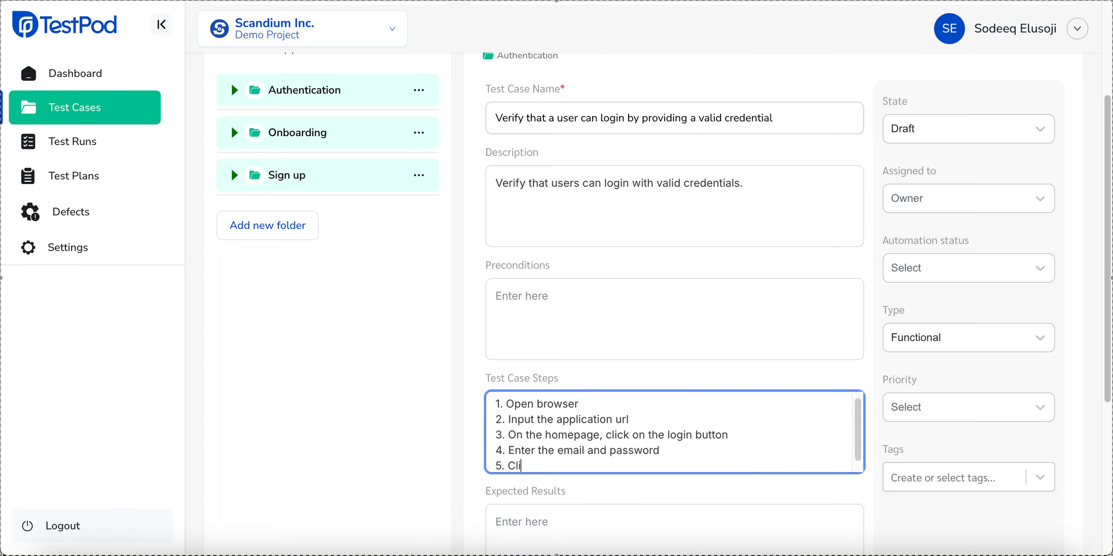
{"action": "type", "text": "ck the CTA button"}
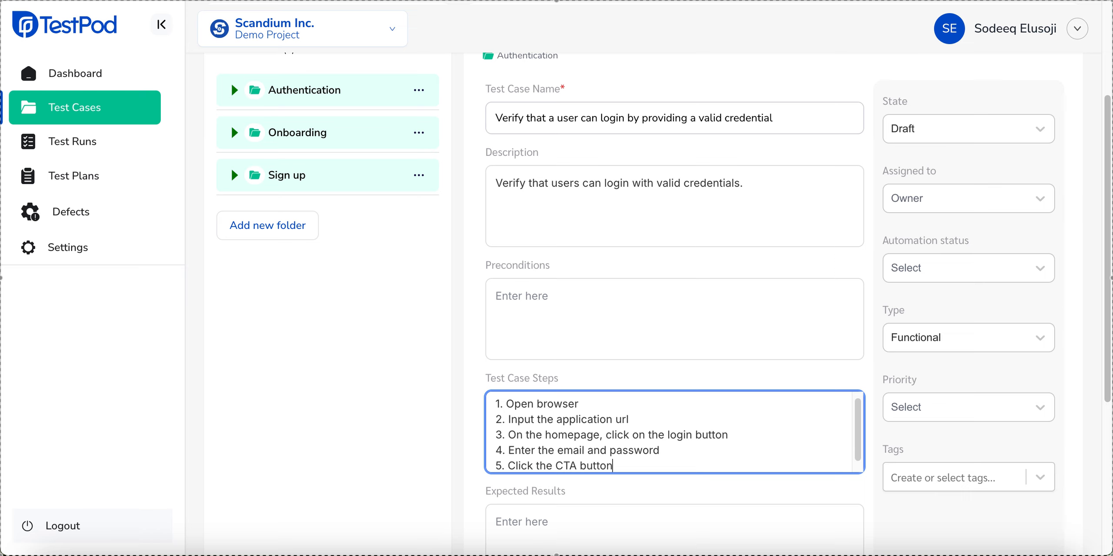
Step: Enter the expected result "User is expected to see their profile information"
{"action": "scroll", "coordinate": [728, 402], "scroll_direction": "down", "scroll_amount": 1}
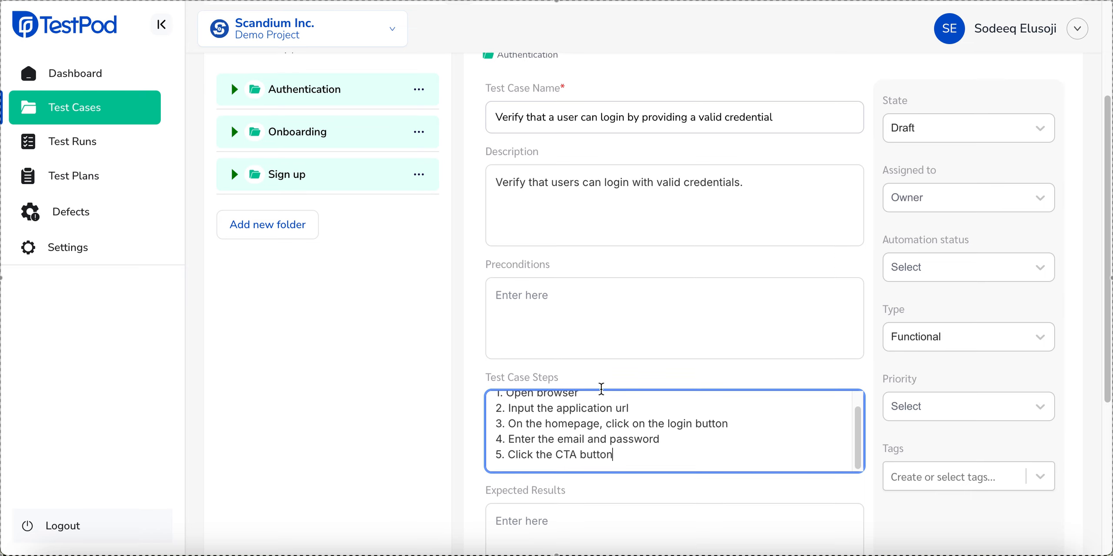
{"action": "scroll", "coordinate": [600, 391], "scroll_direction": "down", "scroll_amount": 3}
{"action": "left_click", "coordinate": [589, 401]}
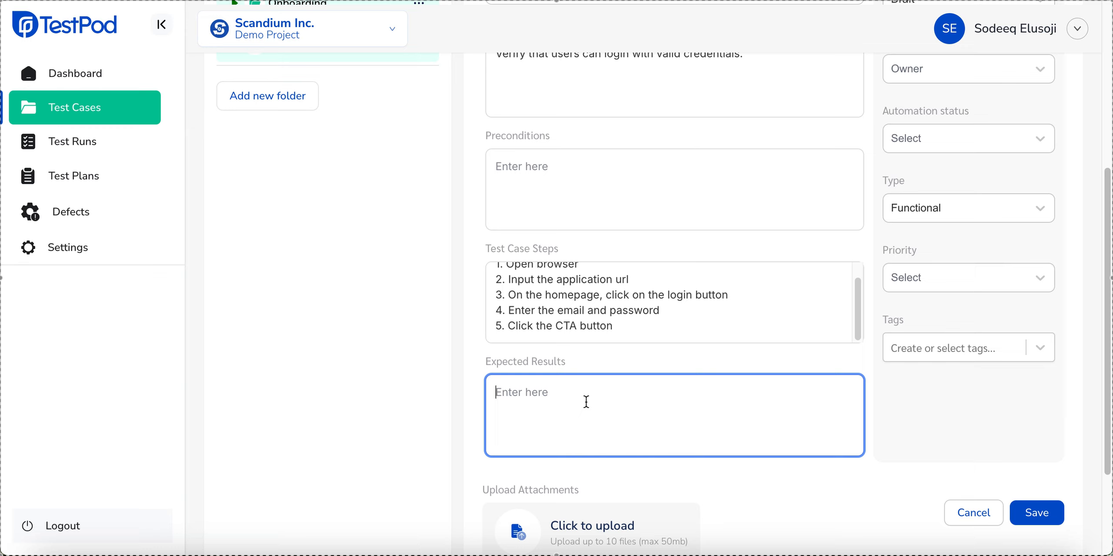
{"action": "type", "text": "User is exec"}
{"action": "key", "text": "BackSpace"}
{"action": "type", "text": "pected to see"}
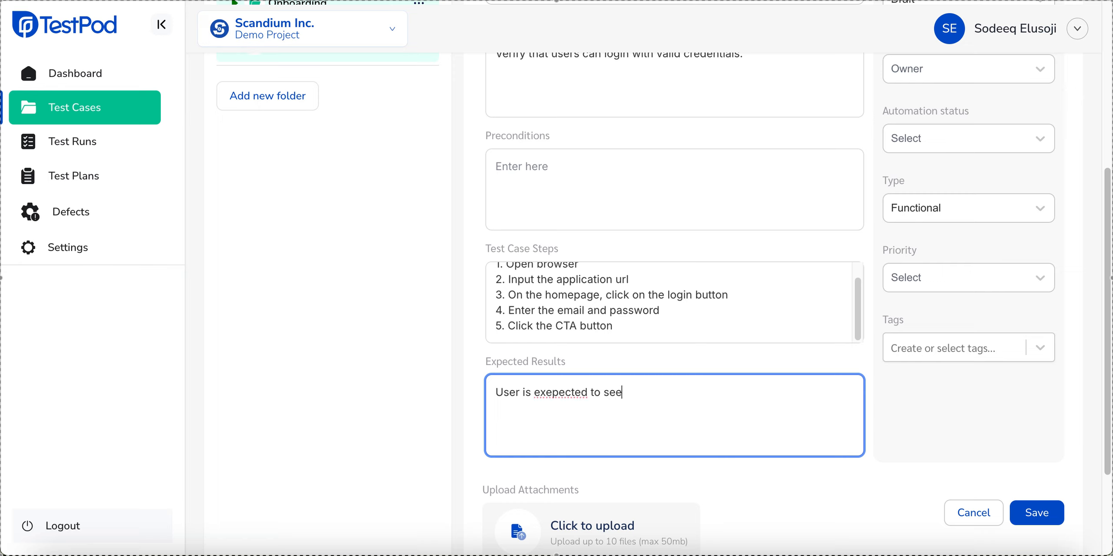
{"action": "type", "text": " their profile information"}
{"action": "left_click", "coordinate": [554, 393]}
{"action": "key", "text": "BackSpace"}
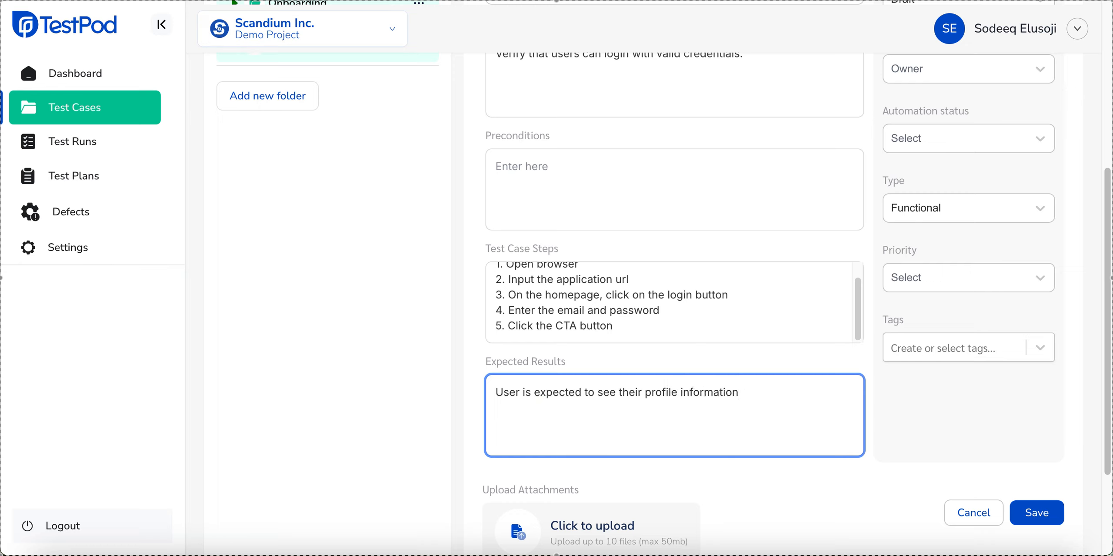
{"action": "left_click", "coordinate": [682, 368]}
Step: Assign the test case to the first listed team member and set its automation status to Automated
{"action": "scroll", "coordinate": [718, 505], "scroll_direction": "down", "scroll_amount": 3}
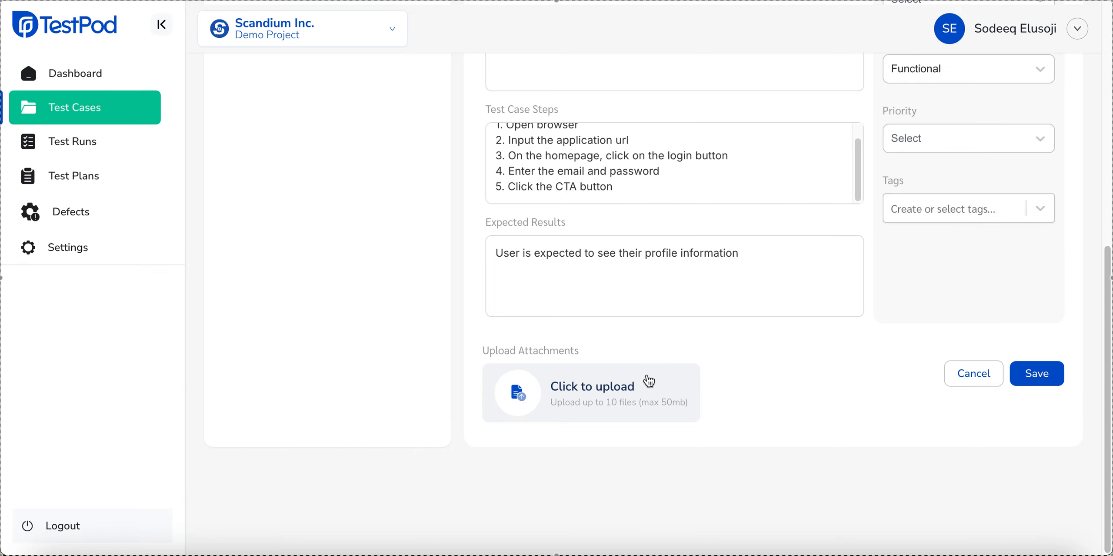
{"action": "scroll", "coordinate": [750, 387], "scroll_direction": "up", "scroll_amount": 3}
{"action": "scroll", "coordinate": [749, 386], "scroll_direction": "up", "scroll_amount": 5}
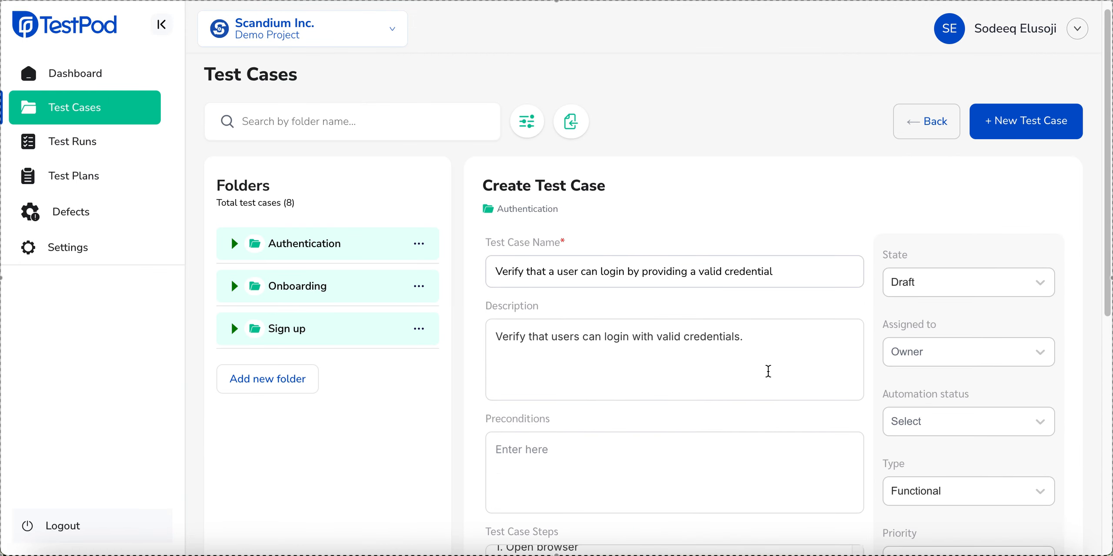
{"action": "left_click", "coordinate": [918, 292]}
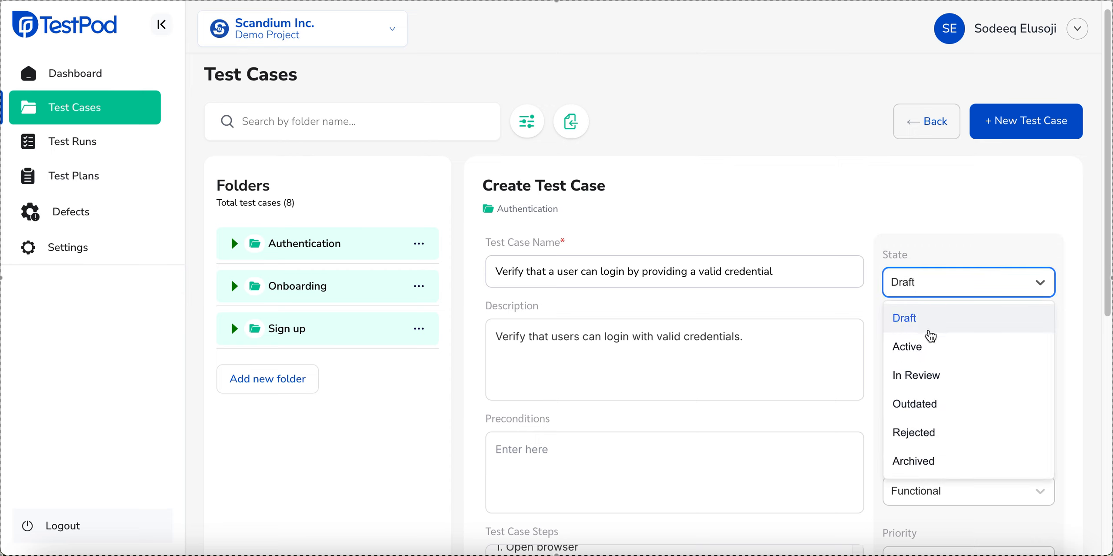
{"action": "left_click", "coordinate": [853, 320]}
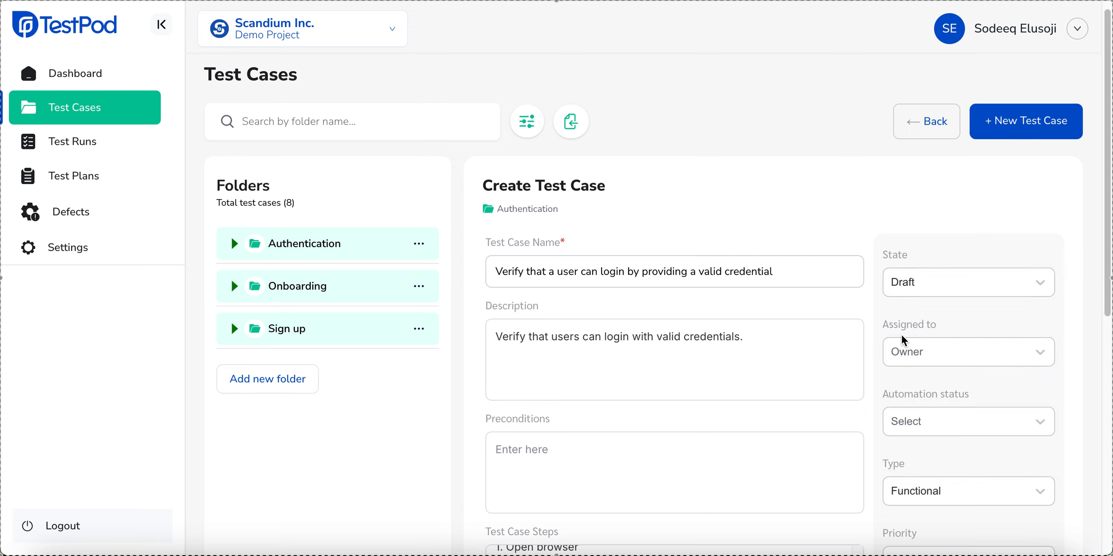
{"action": "left_click", "coordinate": [915, 355]}
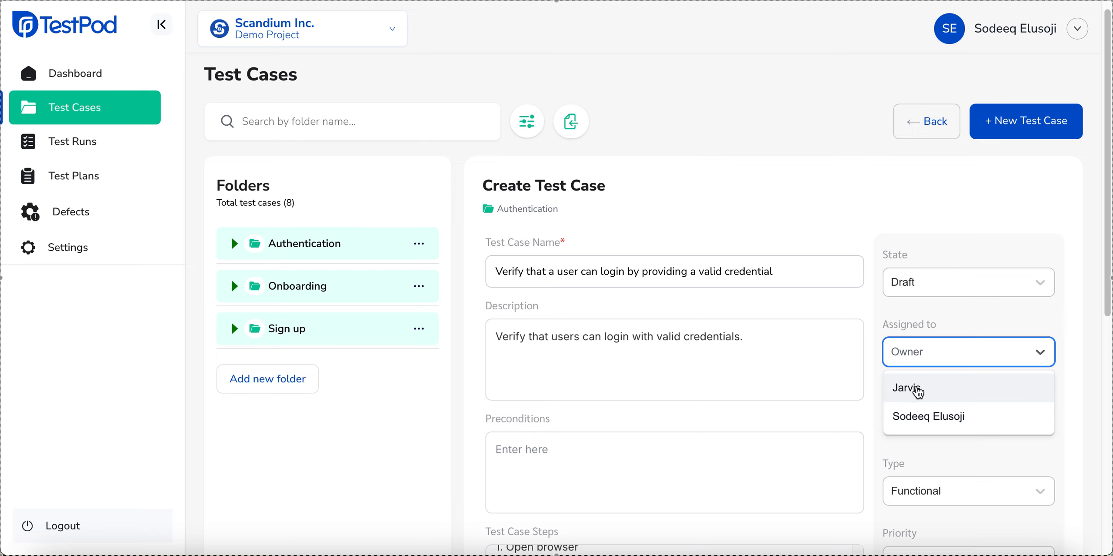
{"action": "left_click", "coordinate": [918, 392]}
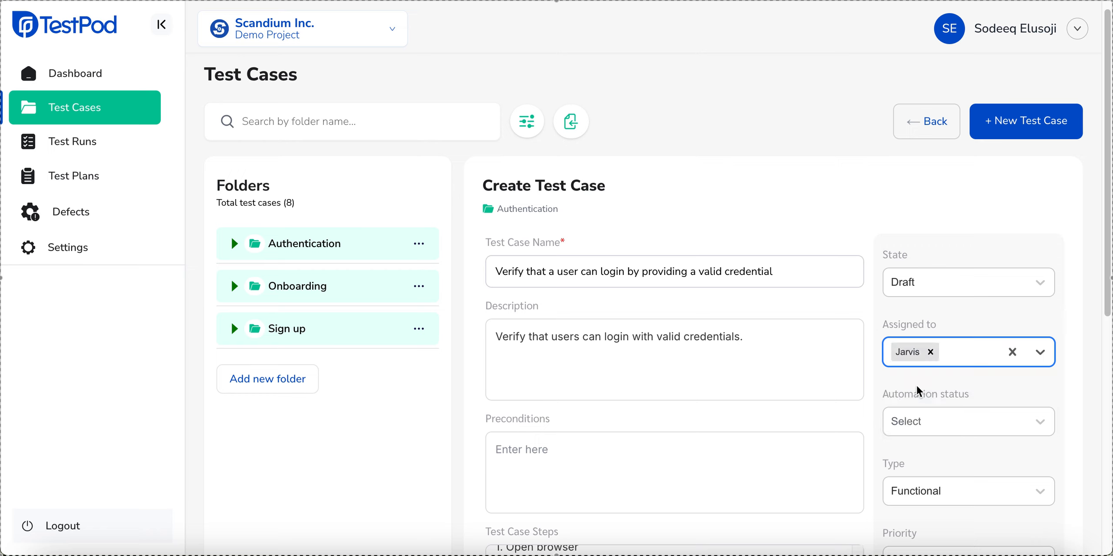
{"action": "left_click", "coordinate": [924, 429]}
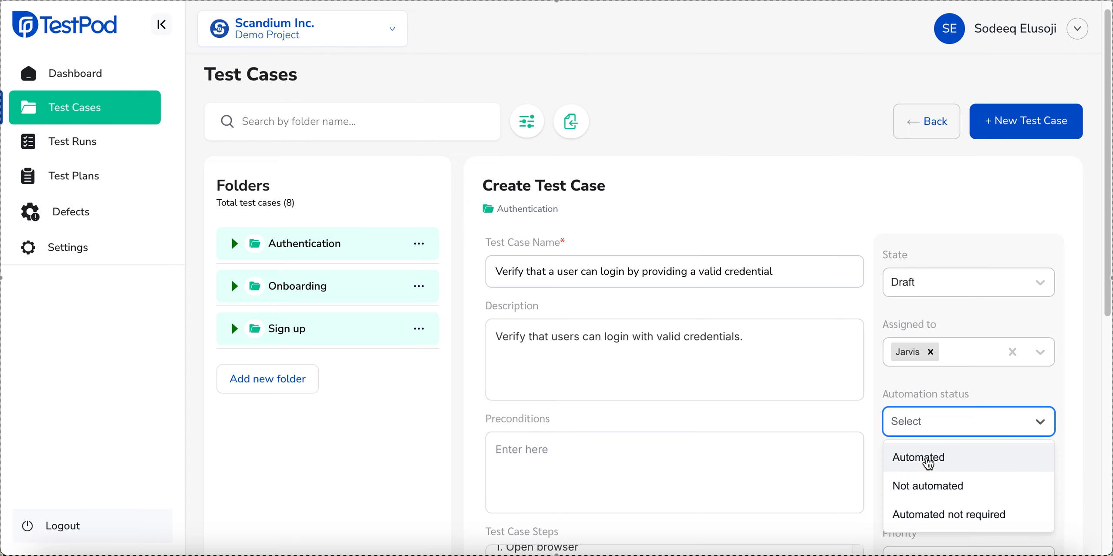
{"action": "left_click", "coordinate": [929, 465]}
Step: Check the available test case types and set the login test case's priority to High
{"action": "scroll", "coordinate": [927, 459], "scroll_direction": "down", "scroll_amount": 5}
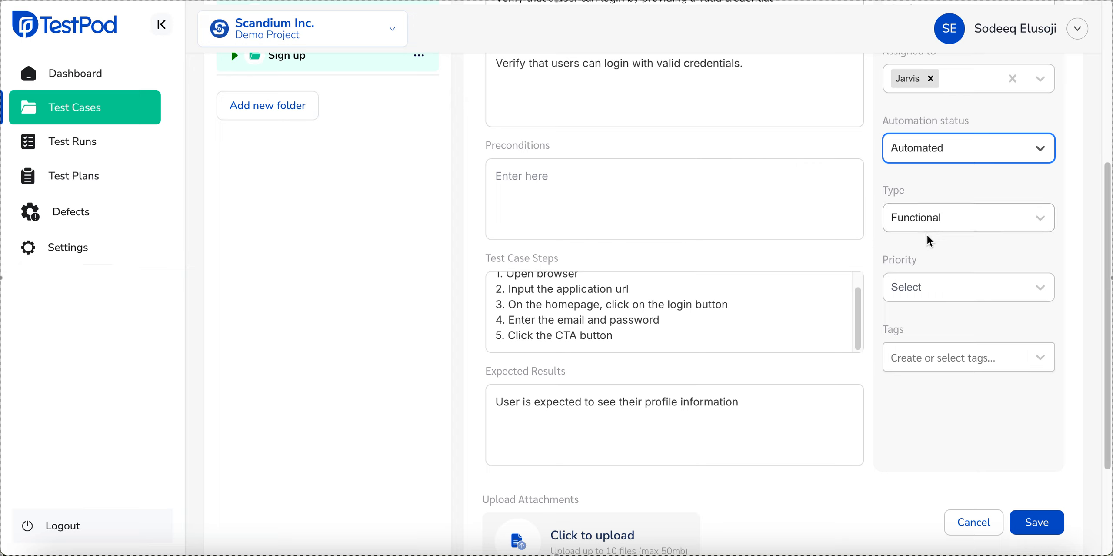
{"action": "left_click", "coordinate": [923, 221]}
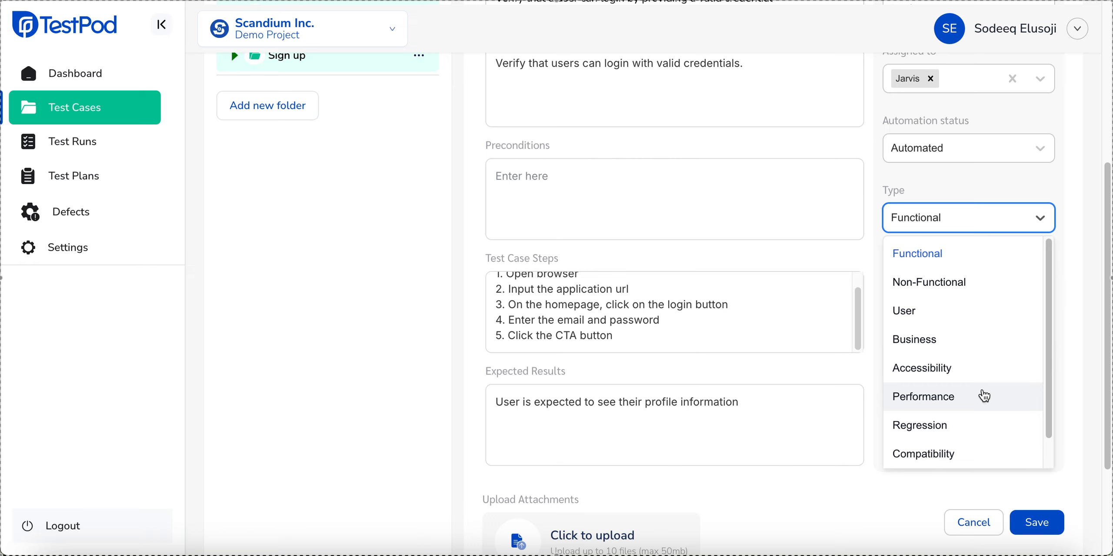
{"action": "scroll", "coordinate": [984, 397], "scroll_direction": "down", "scroll_amount": 1}
{"action": "left_click", "coordinate": [1060, 282]}
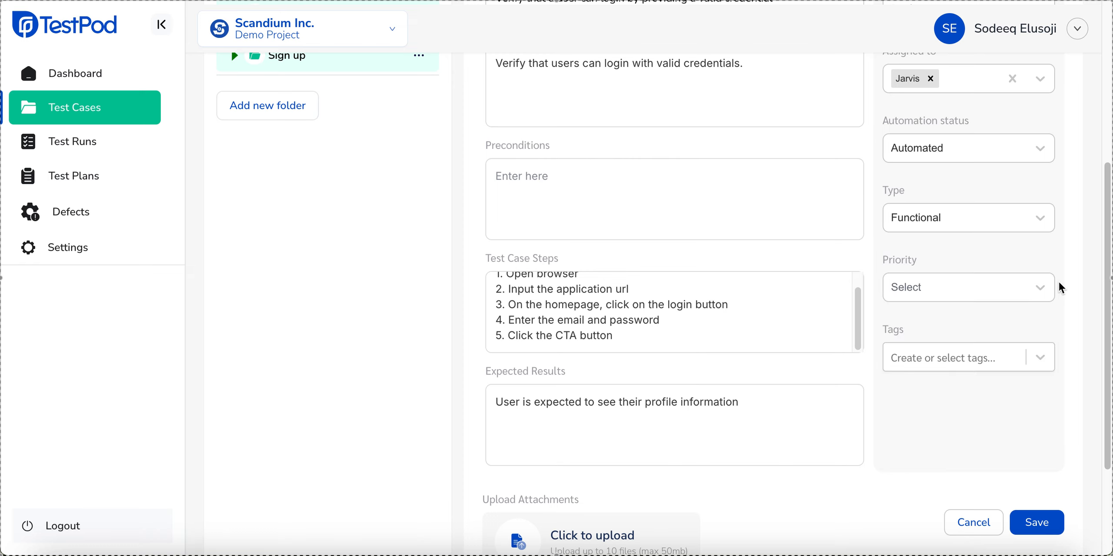
{"action": "left_click", "coordinate": [947, 286]}
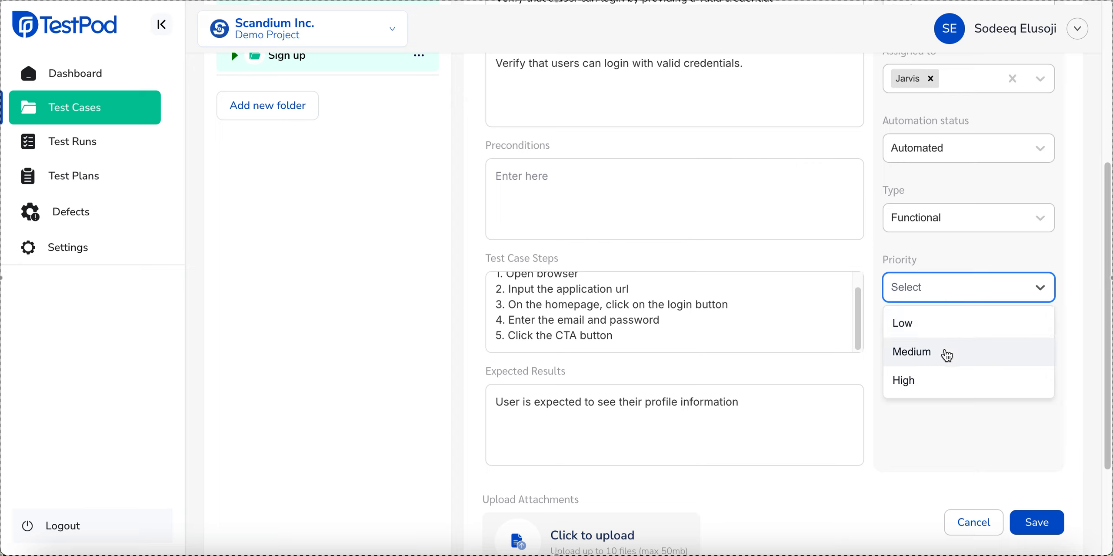
{"action": "left_click", "coordinate": [931, 377]}
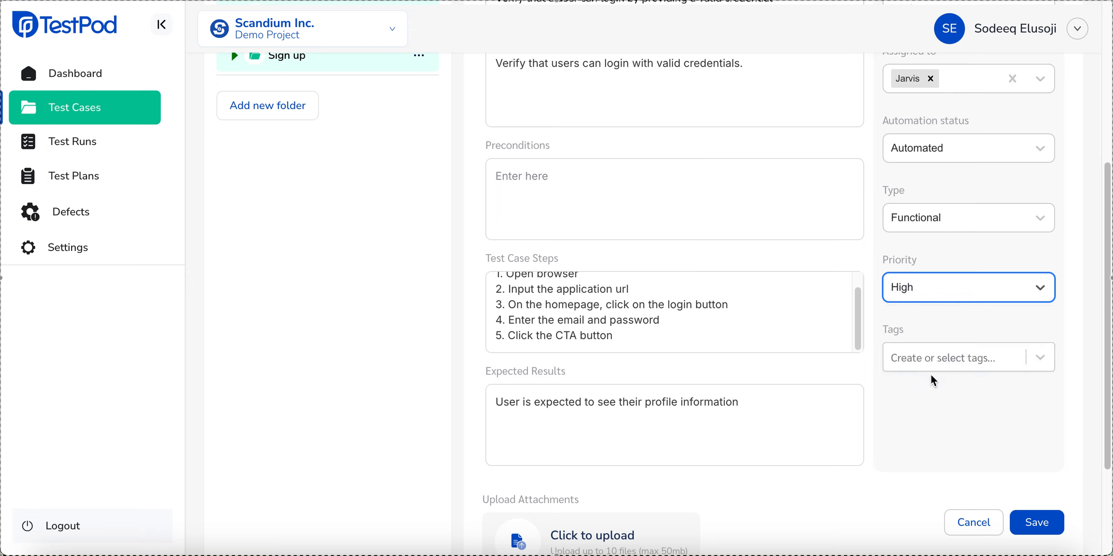
Step: Create and apply the tag "Login" to the test case, and save the test case
{"action": "left_click", "coordinate": [930, 365]}
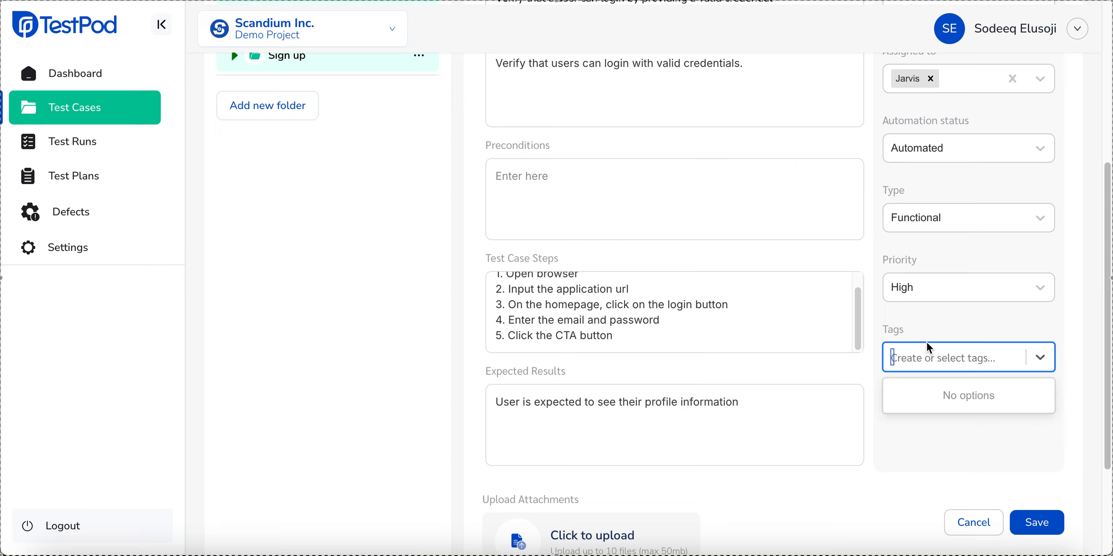
{"action": "type", "text": "Login"}
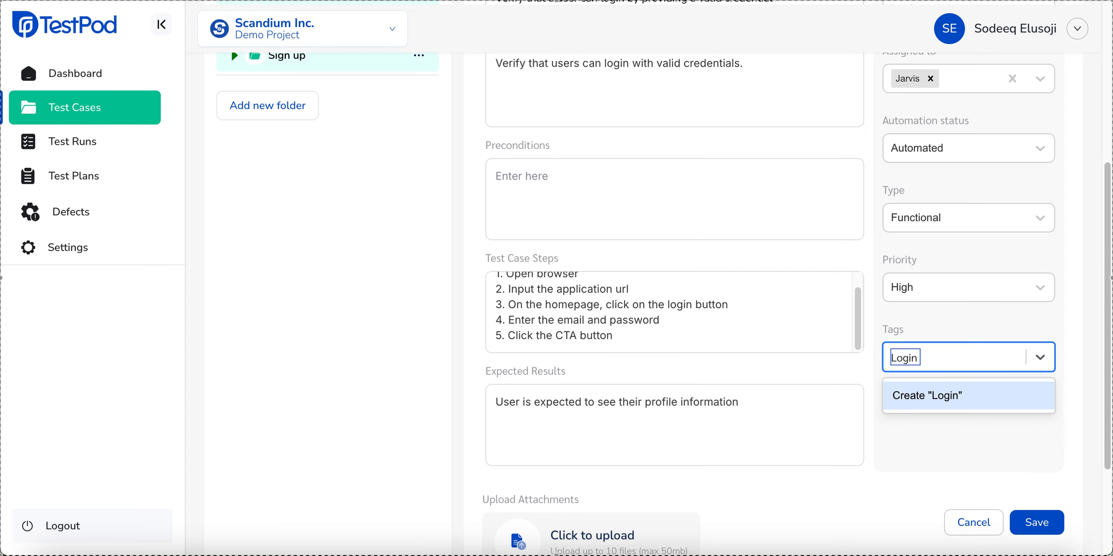
{"action": "key", "text": "Return"}
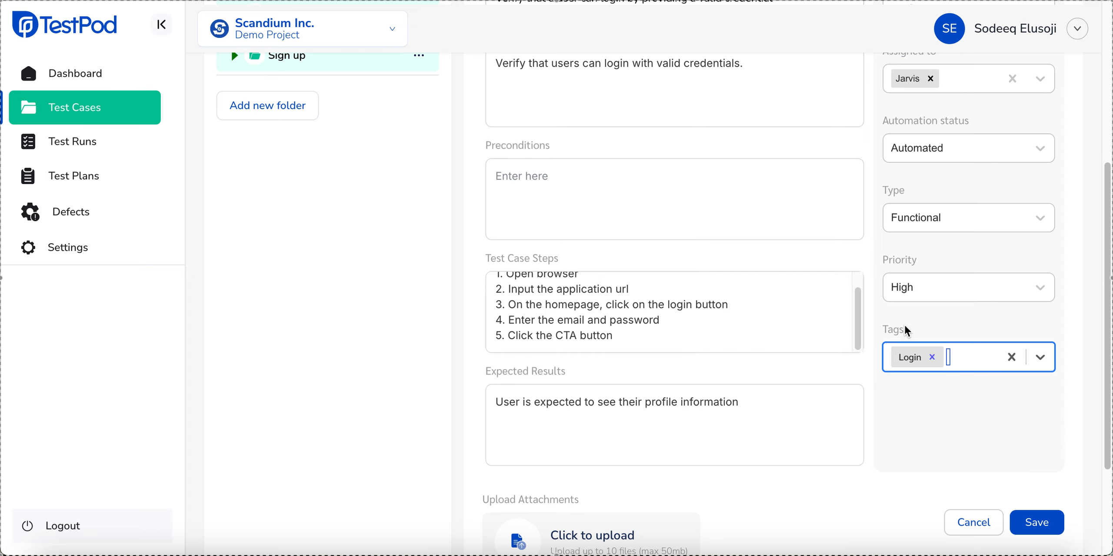
{"action": "scroll", "coordinate": [905, 327], "scroll_direction": "up", "scroll_amount": 5}
{"action": "scroll", "coordinate": [906, 333], "scroll_direction": "down", "scroll_amount": 5}
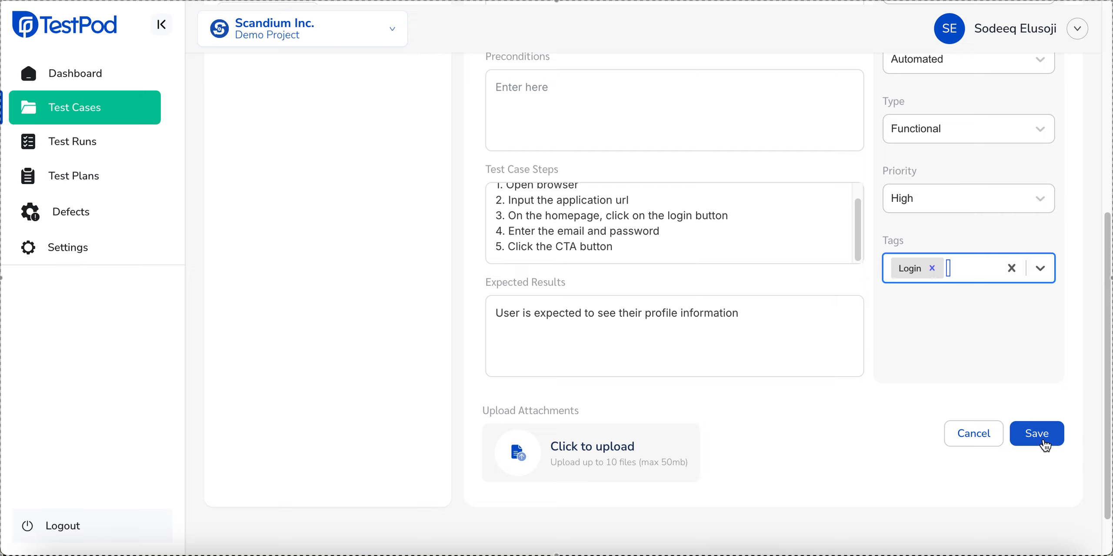
{"action": "left_click", "coordinate": [1046, 444]}
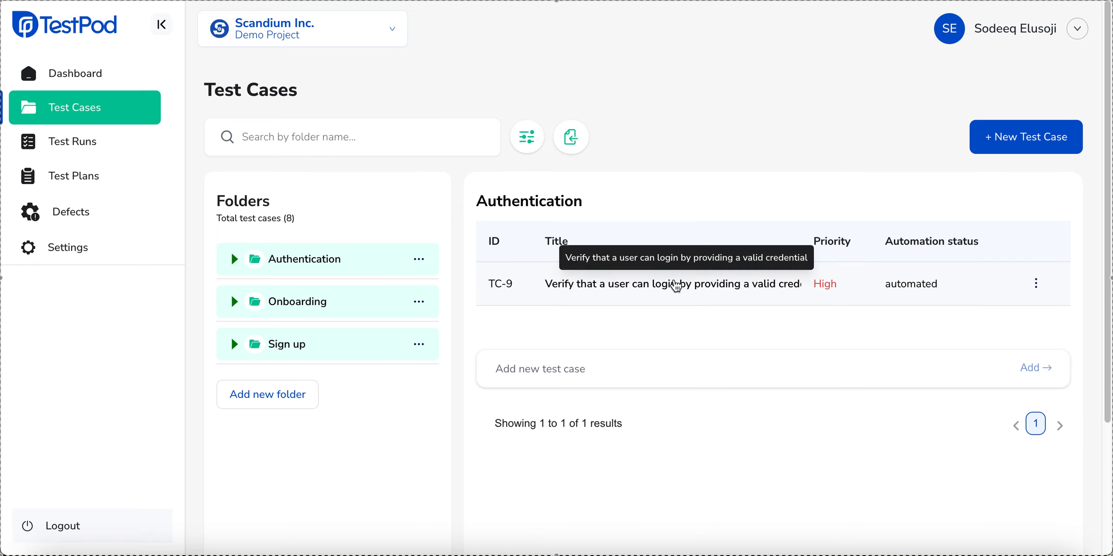
Step: Review the saved login test case's details and its edit form, and close both without updating anything
{"action": "left_click", "coordinate": [666, 290]}
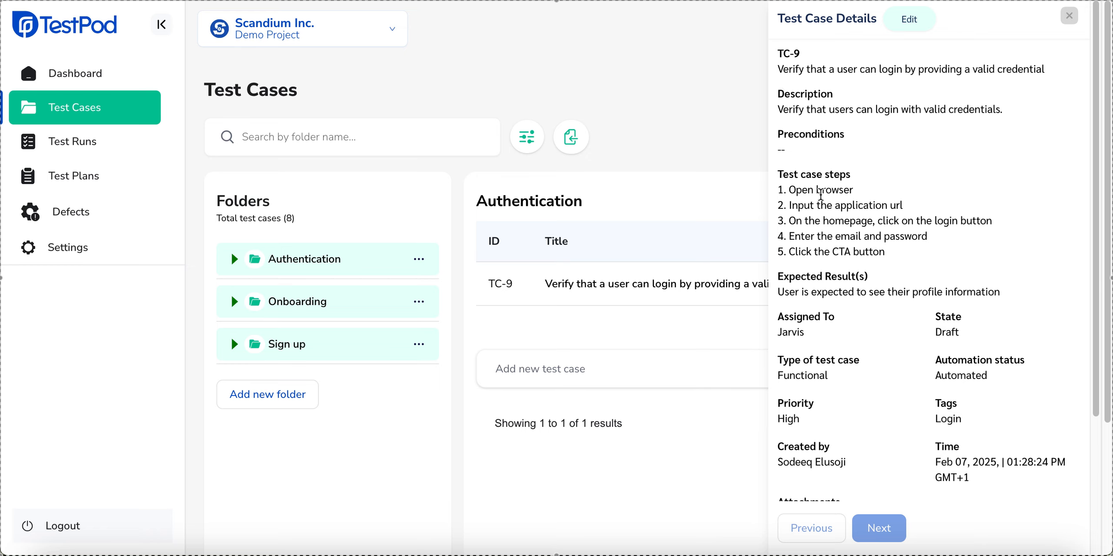
{"action": "scroll", "coordinate": [885, 365], "scroll_direction": "down", "scroll_amount": 5}
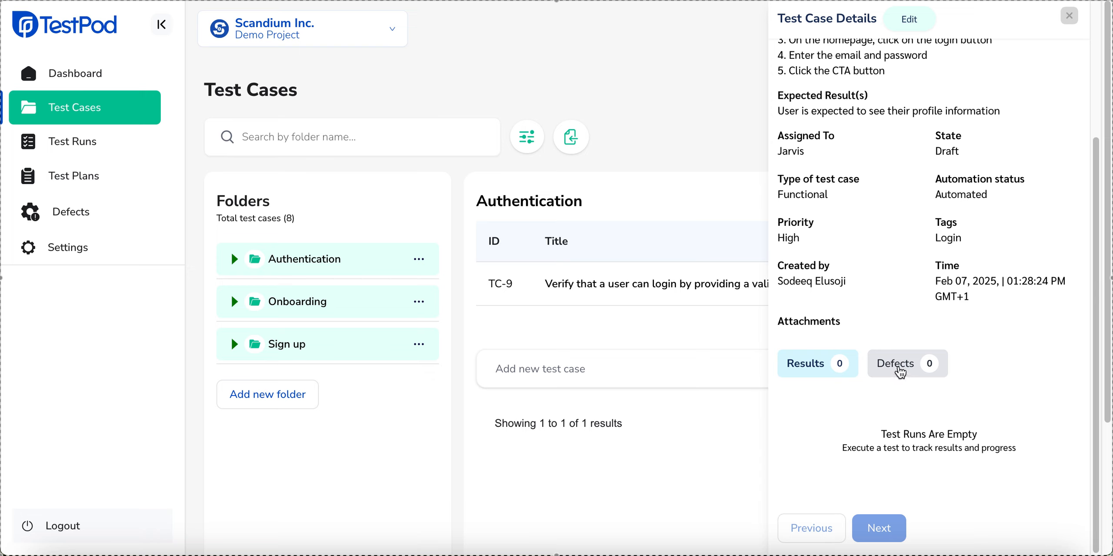
{"action": "scroll", "coordinate": [900, 372], "scroll_direction": "up", "scroll_amount": 5}
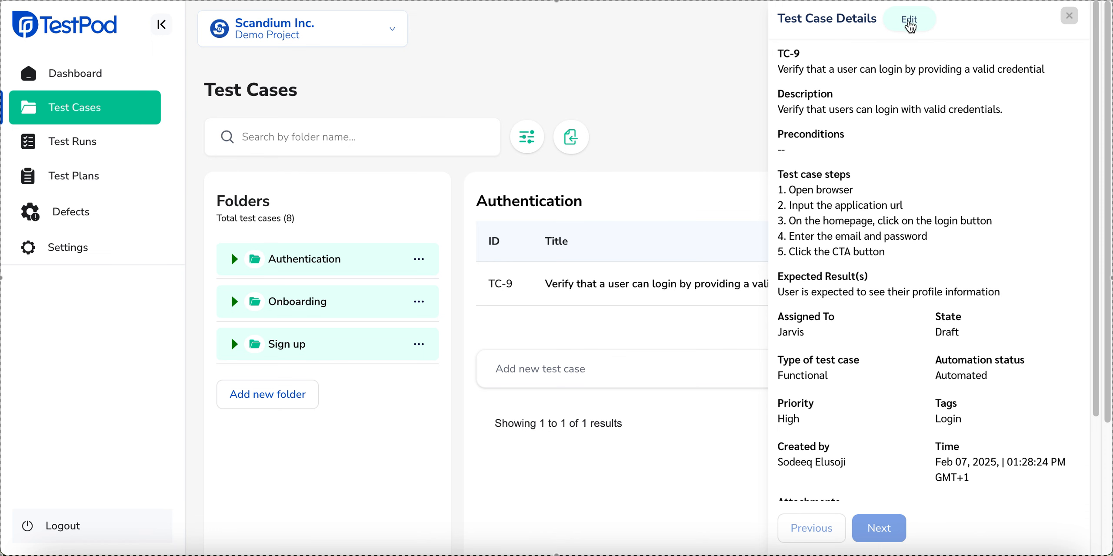
{"action": "left_click", "coordinate": [913, 30]}
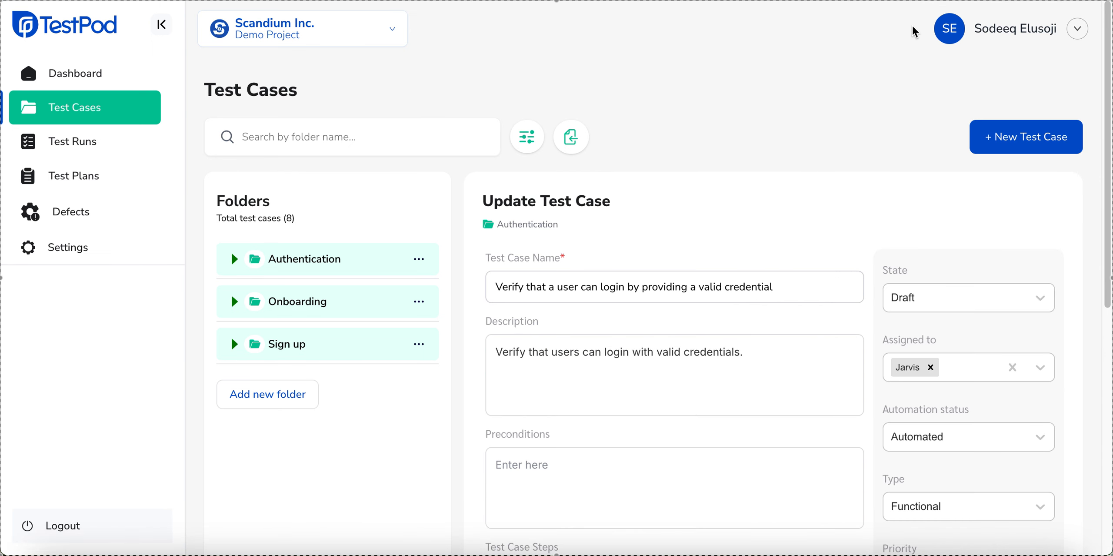
{"action": "scroll", "coordinate": [882, 370], "scroll_direction": "down", "scroll_amount": 5}
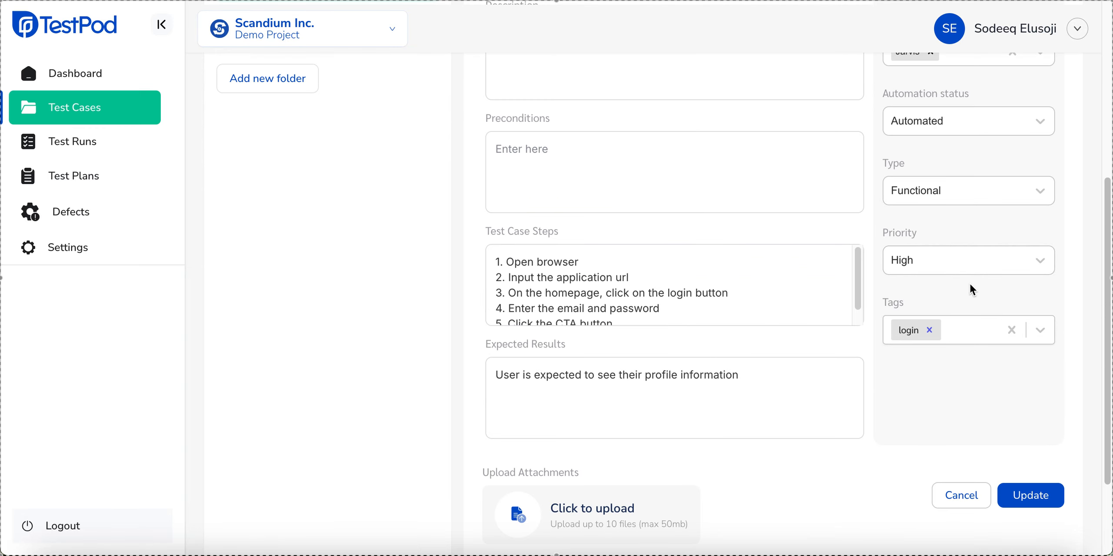
{"action": "scroll", "coordinate": [961, 291], "scroll_direction": "up", "scroll_amount": 5}
{"action": "scroll", "coordinate": [959, 293], "scroll_direction": "down", "scroll_amount": 8}
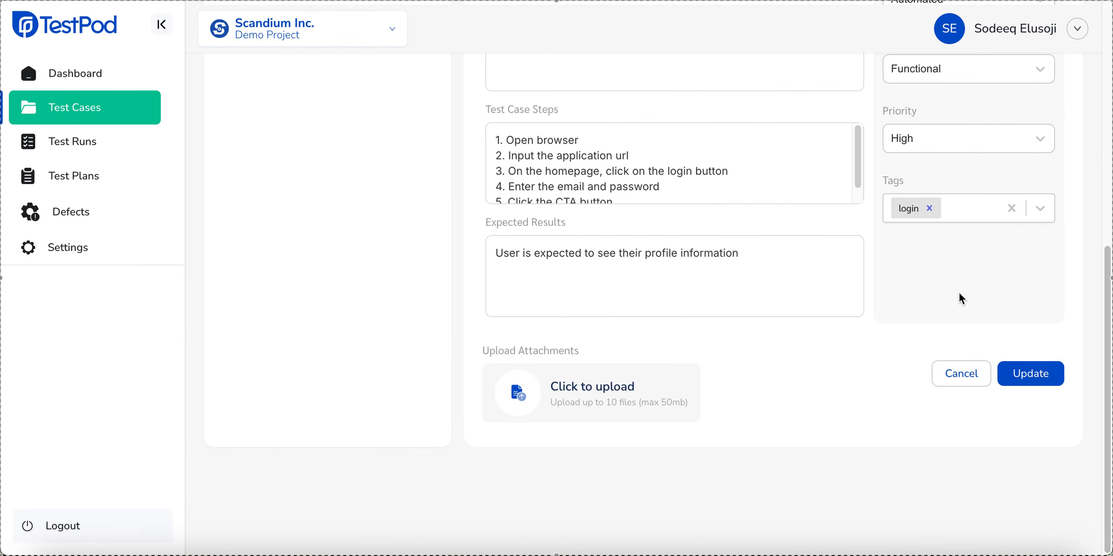
{"action": "left_click", "coordinate": [970, 375]}
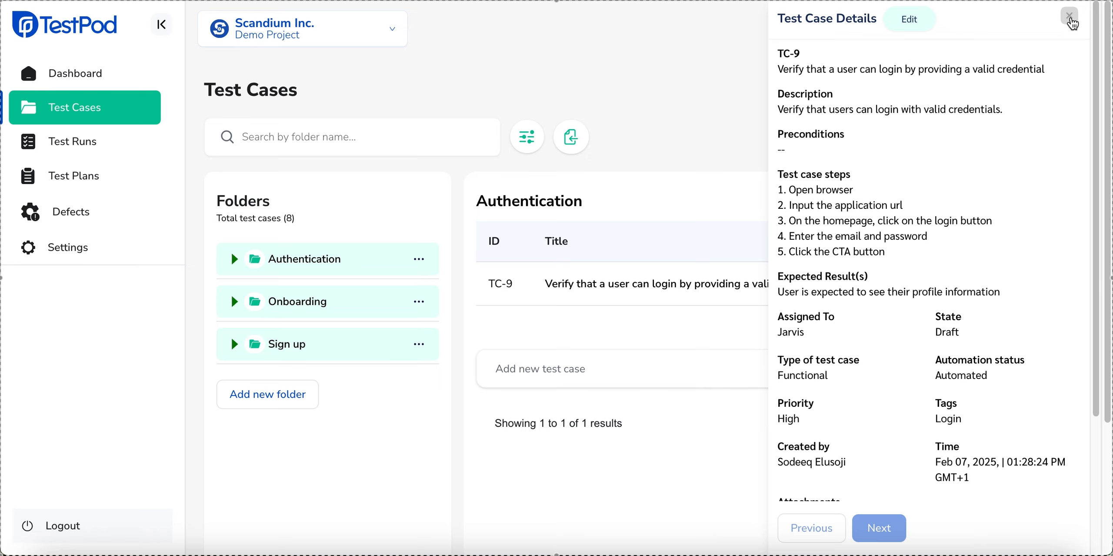
{"action": "left_click", "coordinate": [1072, 22]}
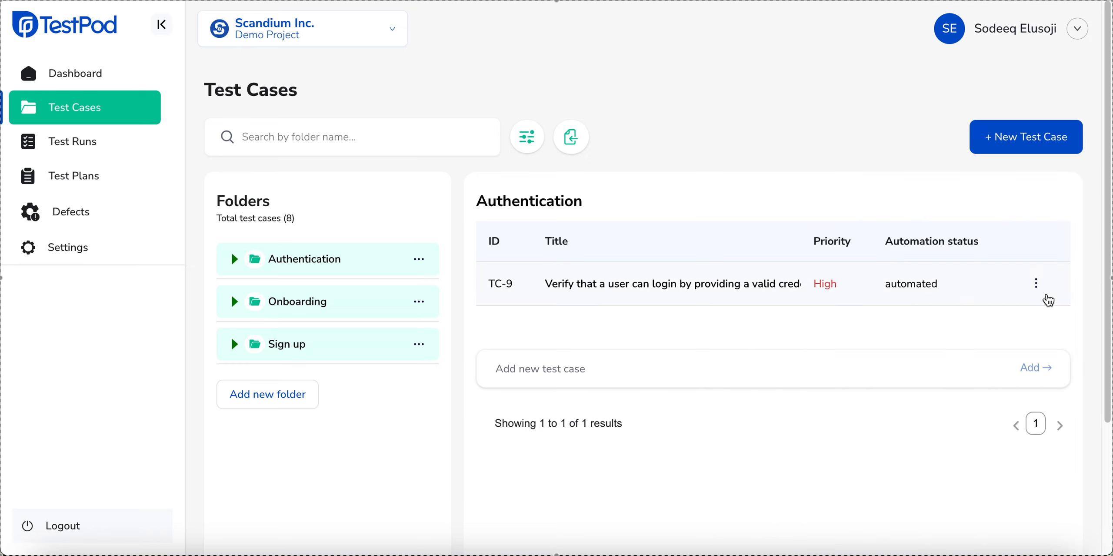
{"action": "left_click", "coordinate": [1037, 285]}
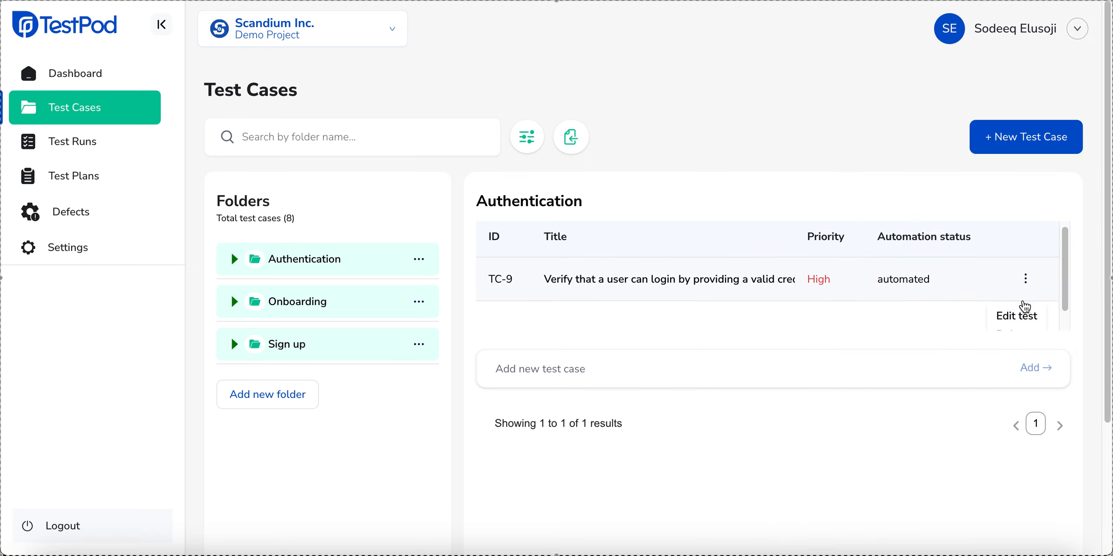
{"action": "scroll", "coordinate": [1025, 307], "scroll_direction": "down", "scroll_amount": 1}
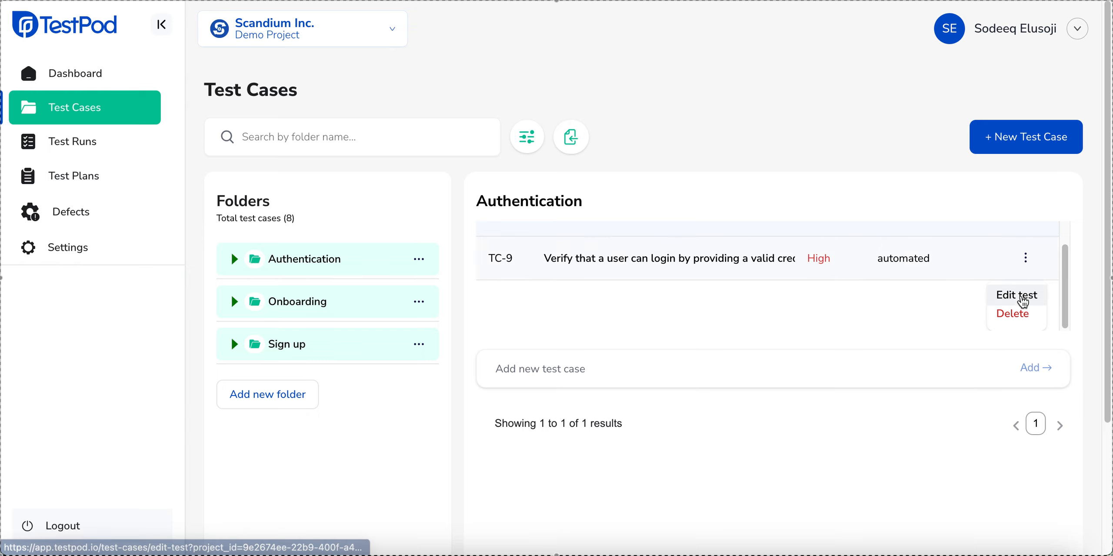
{"action": "left_click", "coordinate": [876, 321]}
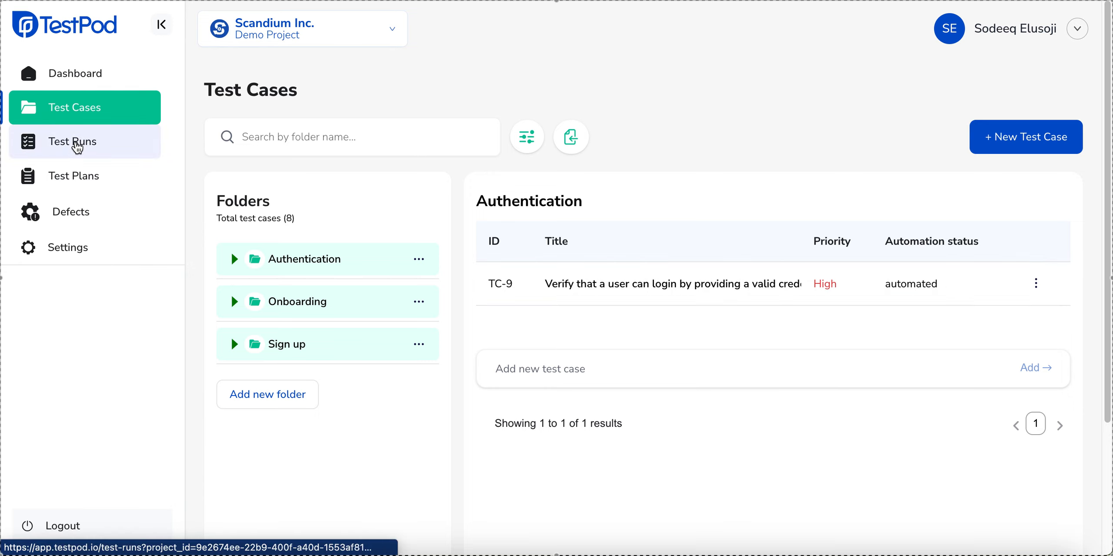
Step: Start a new test run in Test Runs and name it "January 7 Morning Test run"
{"action": "left_click", "coordinate": [78, 147]}
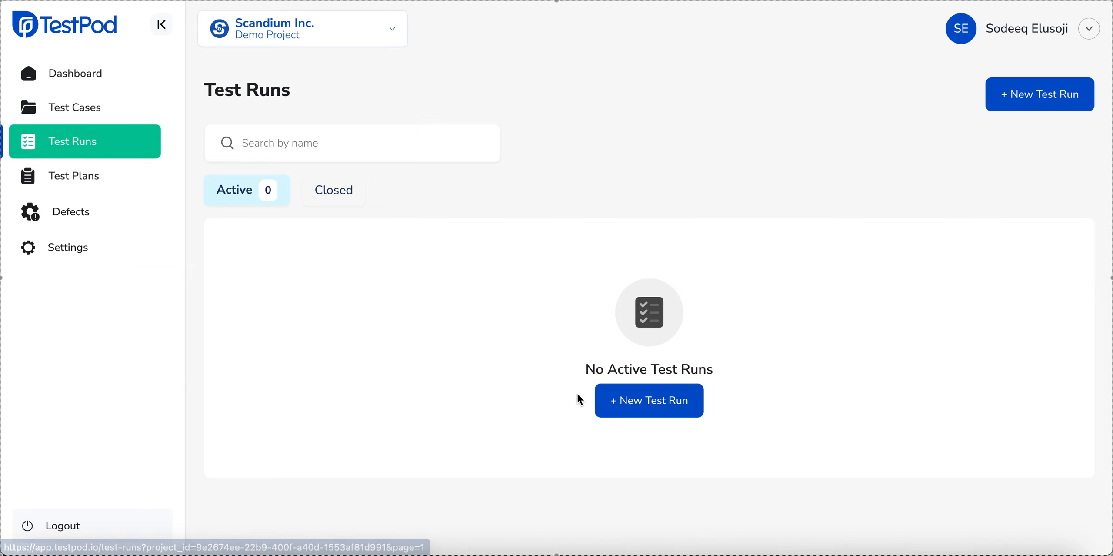
{"action": "left_click", "coordinate": [639, 411]}
{"action": "left_click", "coordinate": [365, 200]}
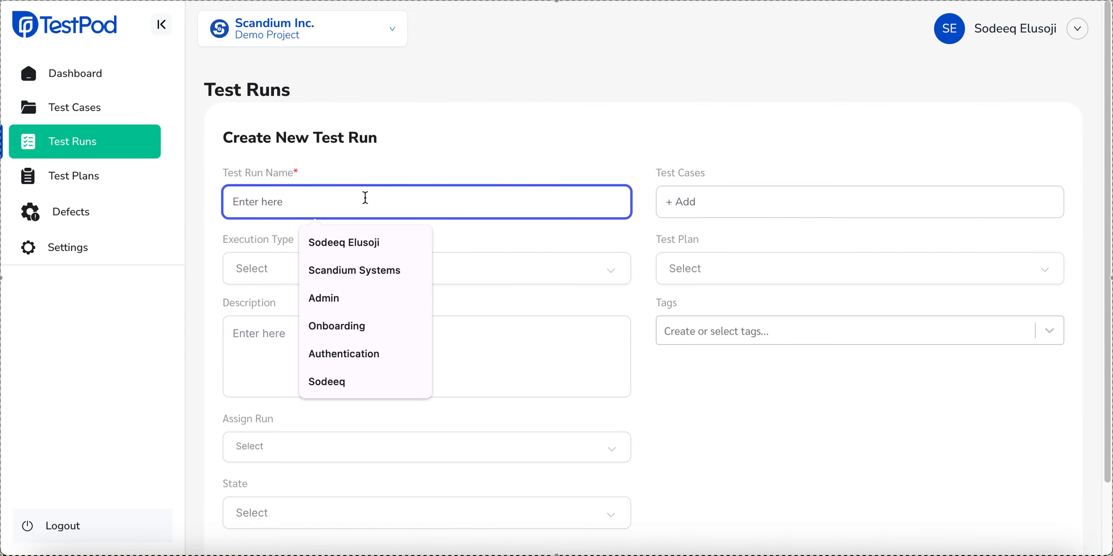
{"action": "type", "text": "Jan"}
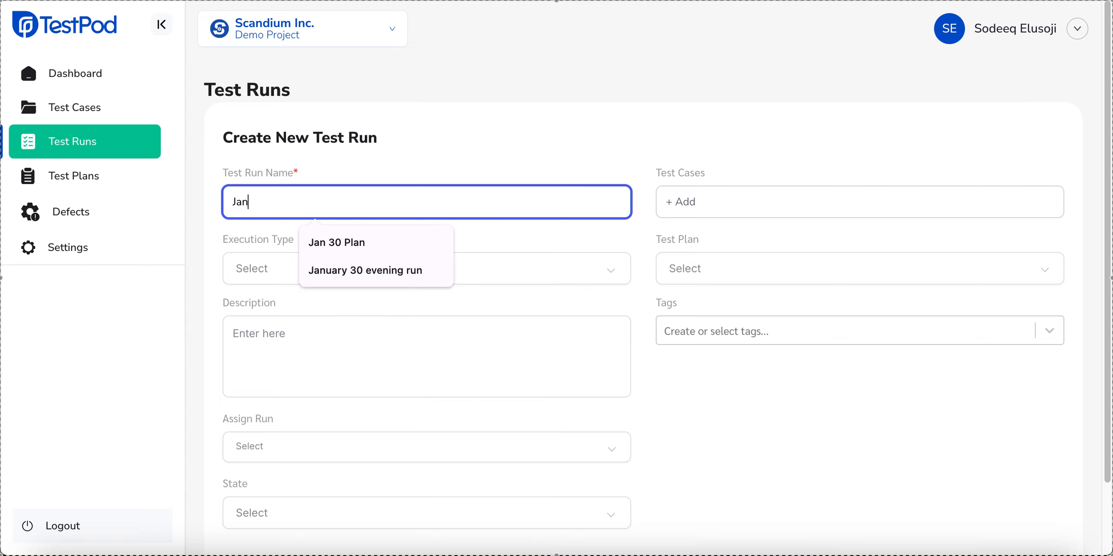
{"action": "type", "text": "uary "}
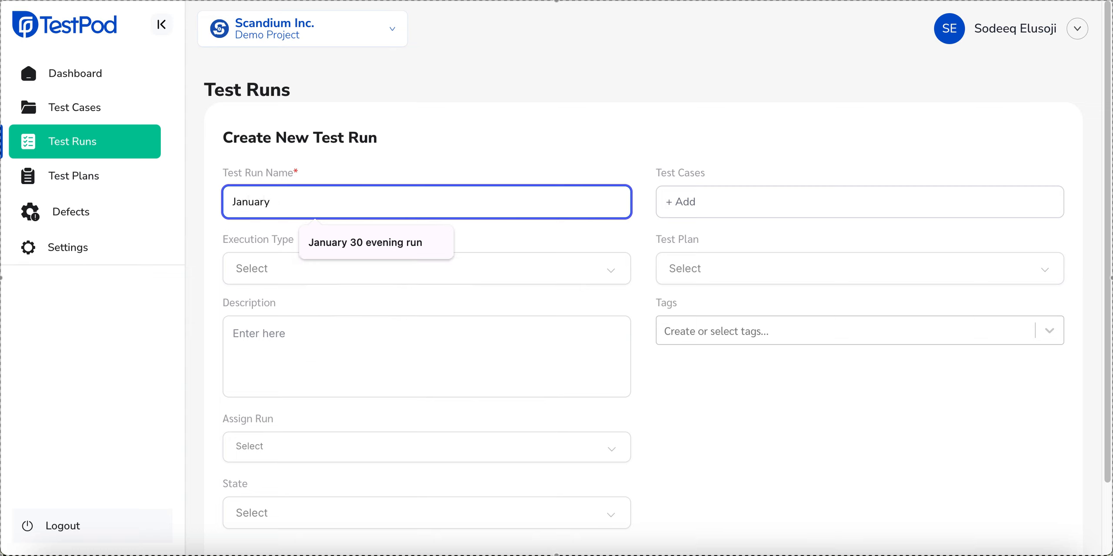
{"action": "type", "text": "7"}
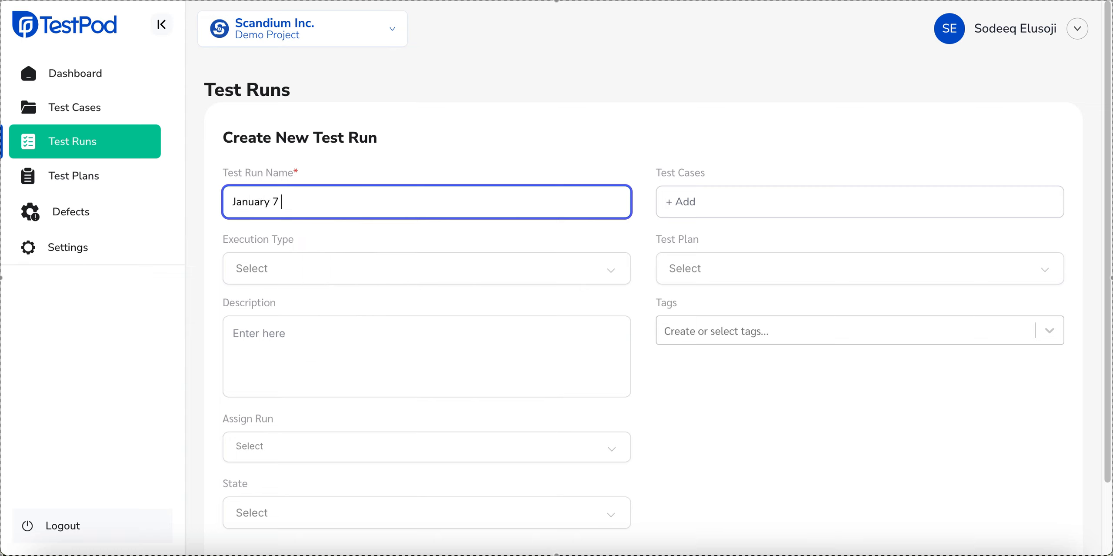
{"action": "type", "text": " Morning Test run"}
Step: Set the test run's execution type to Manual, leaving its description blank
{"action": "left_click", "coordinate": [357, 264]}
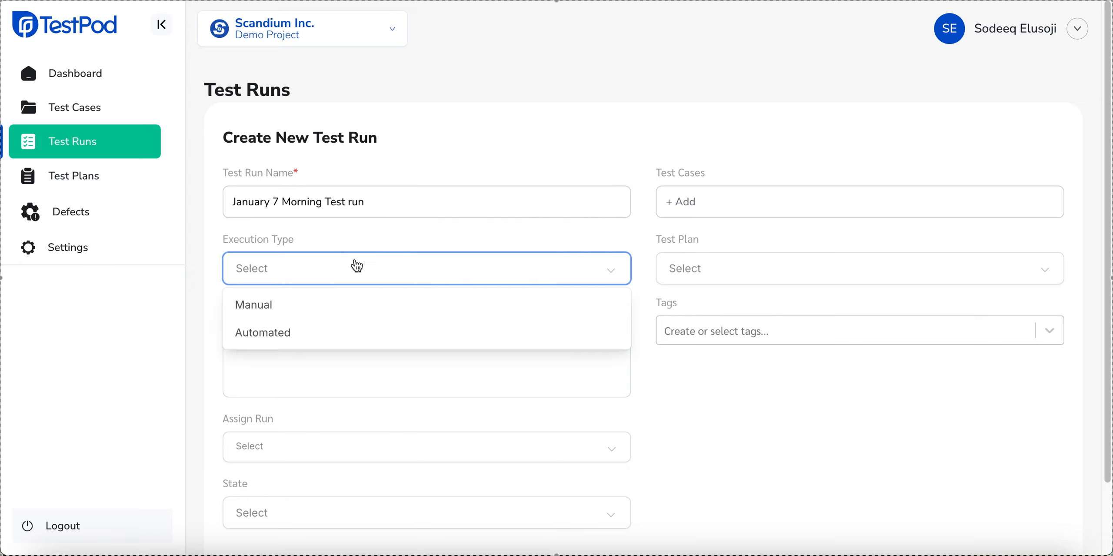
{"action": "left_click", "coordinate": [360, 309]}
{"action": "left_click", "coordinate": [330, 341]}
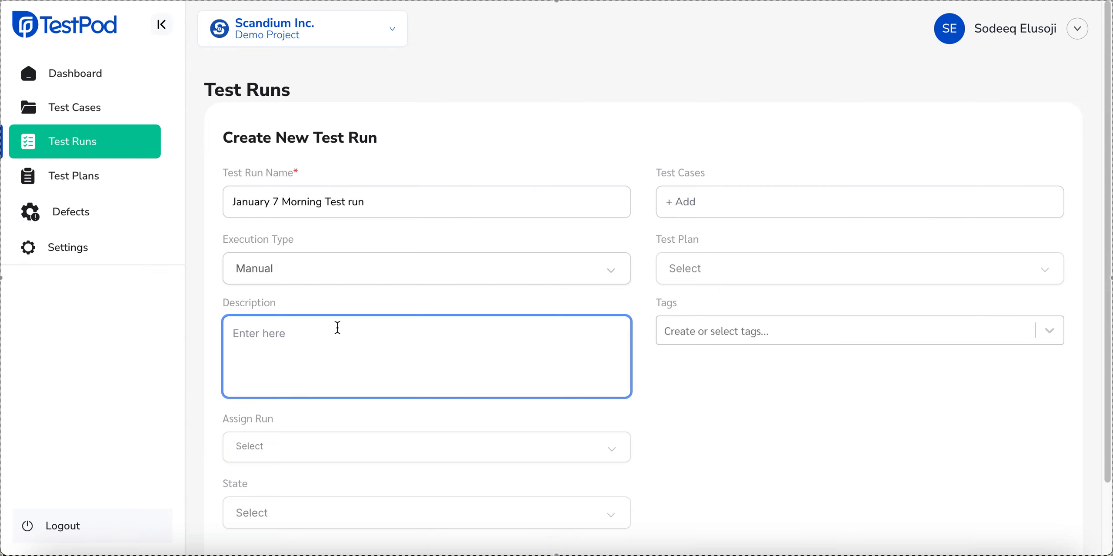
Step: Assign the test run to the first and third listed team members
{"action": "scroll", "coordinate": [326, 332], "scroll_direction": "down", "scroll_amount": 2}
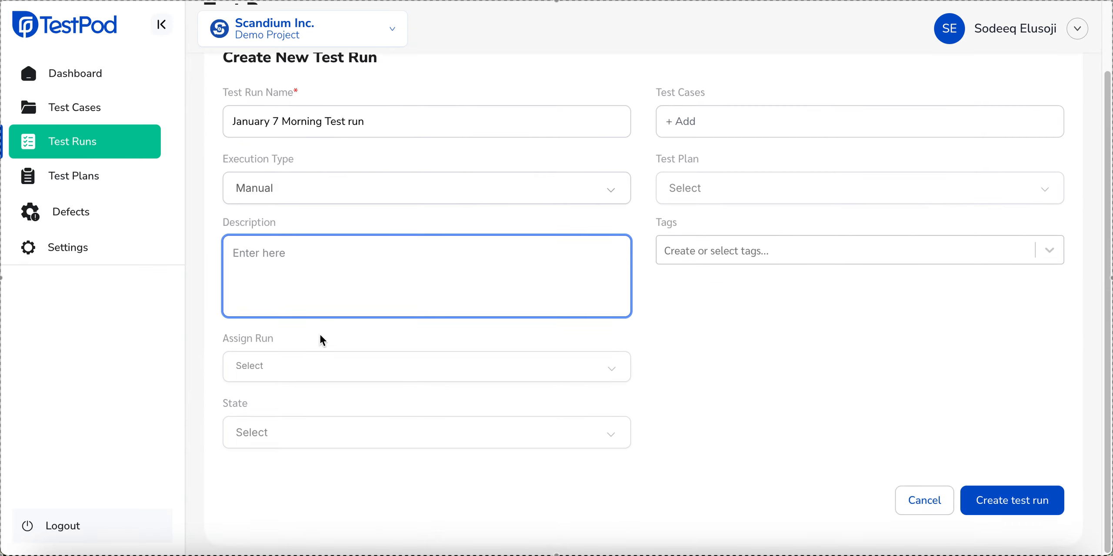
{"action": "left_click", "coordinate": [278, 369]}
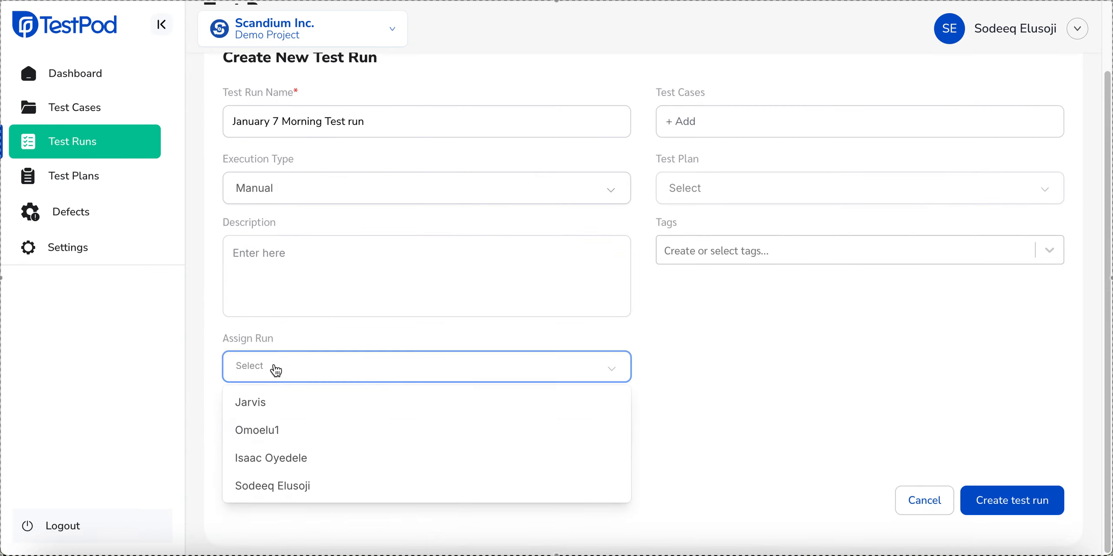
{"action": "left_click", "coordinate": [280, 406]}
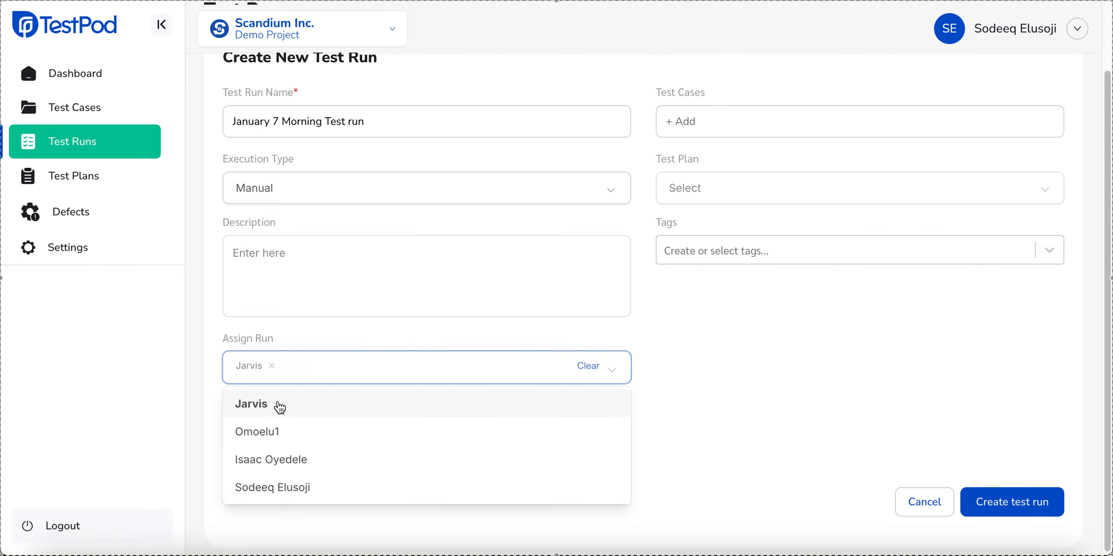
{"action": "left_click", "coordinate": [282, 465]}
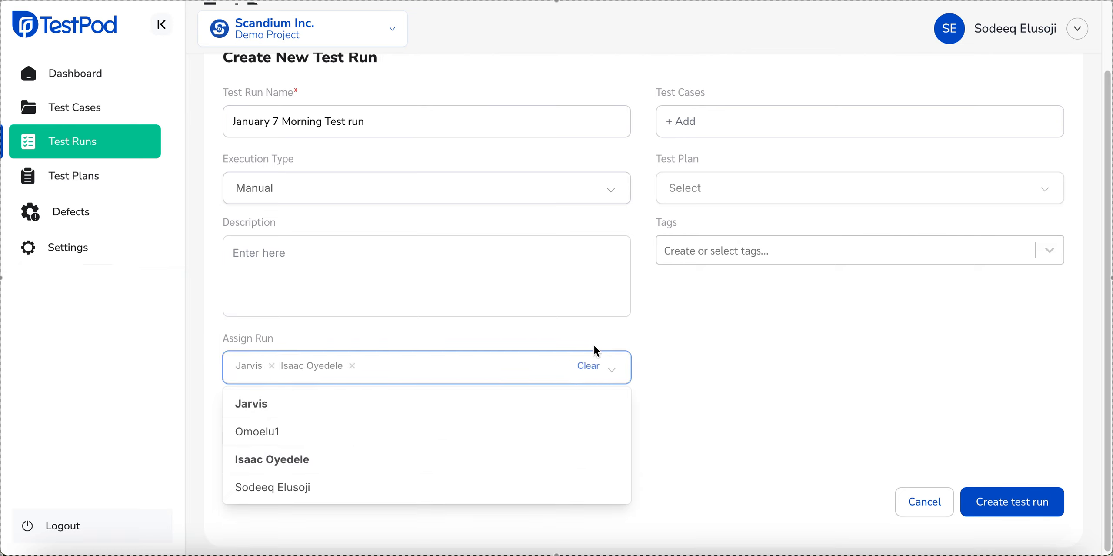
{"action": "left_click", "coordinate": [660, 363]}
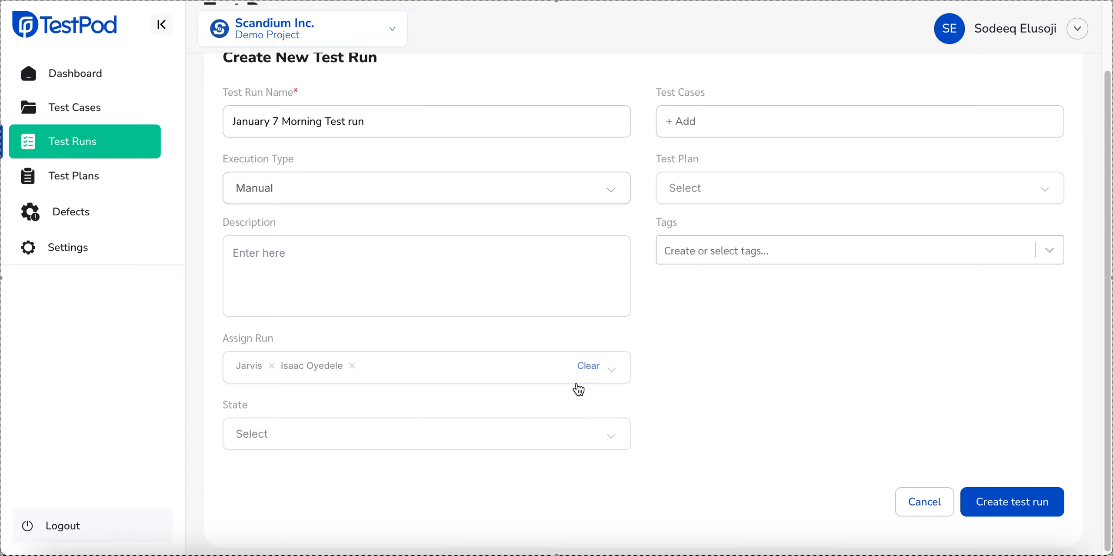
Step: Set the test run's state to New
{"action": "left_click", "coordinate": [495, 444]}
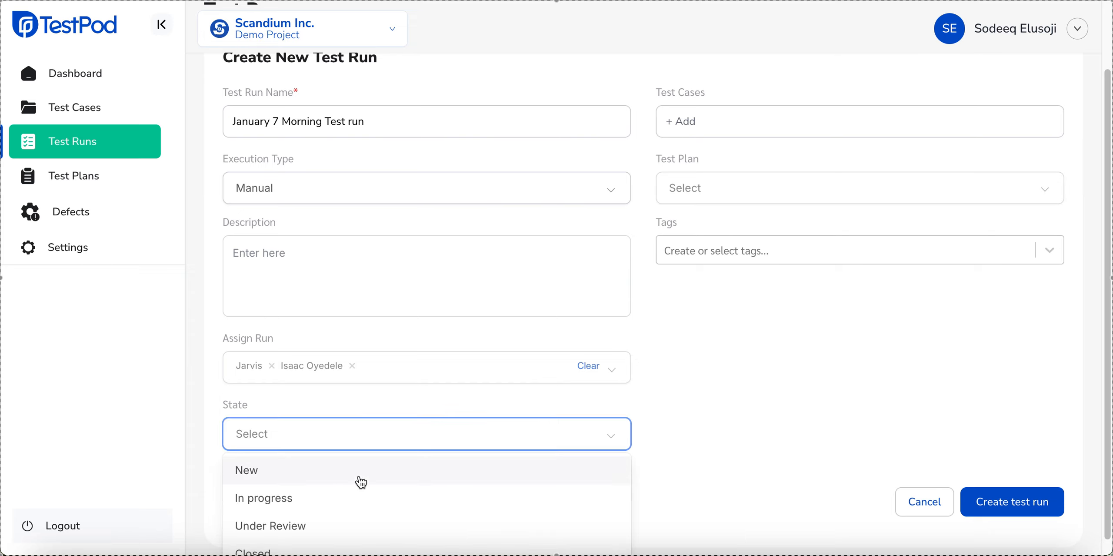
{"action": "scroll", "coordinate": [343, 480], "scroll_direction": "down", "scroll_amount": 1}
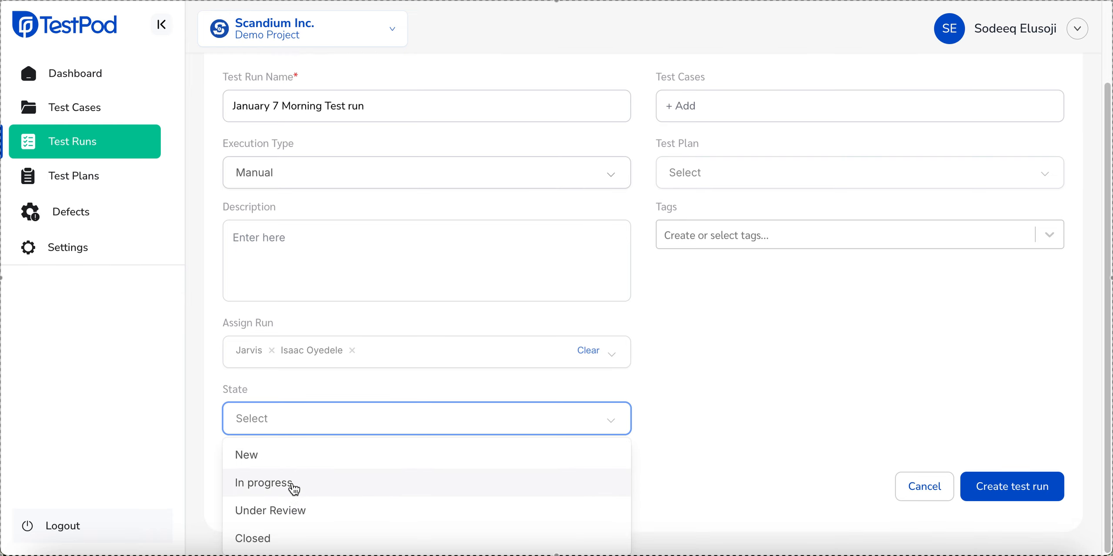
{"action": "left_click", "coordinate": [282, 454]}
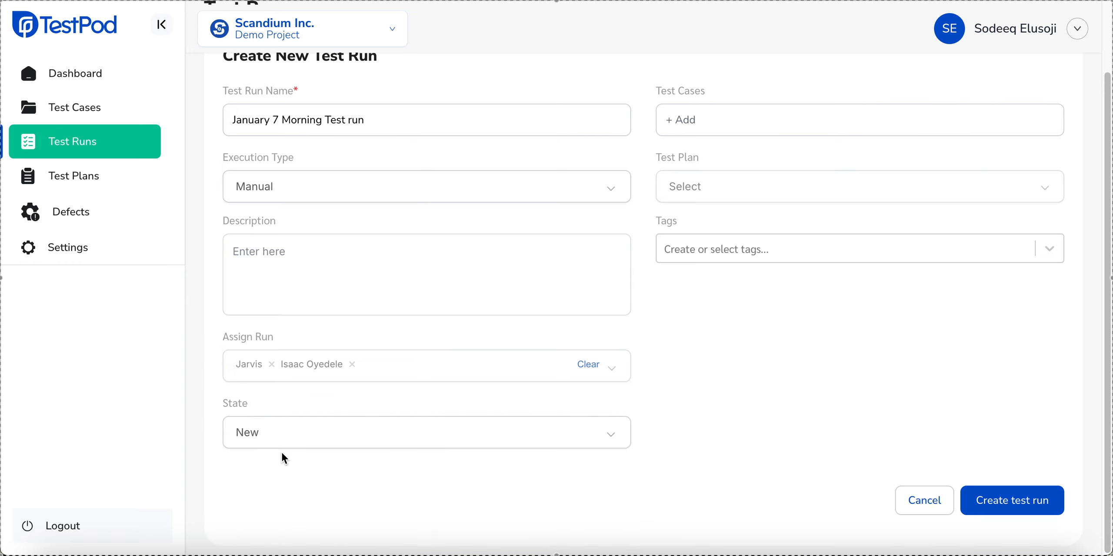
Step: Open the test case picker for the run and select the first five test cases
{"action": "scroll", "coordinate": [781, 273], "scroll_direction": "up", "scroll_amount": 2}
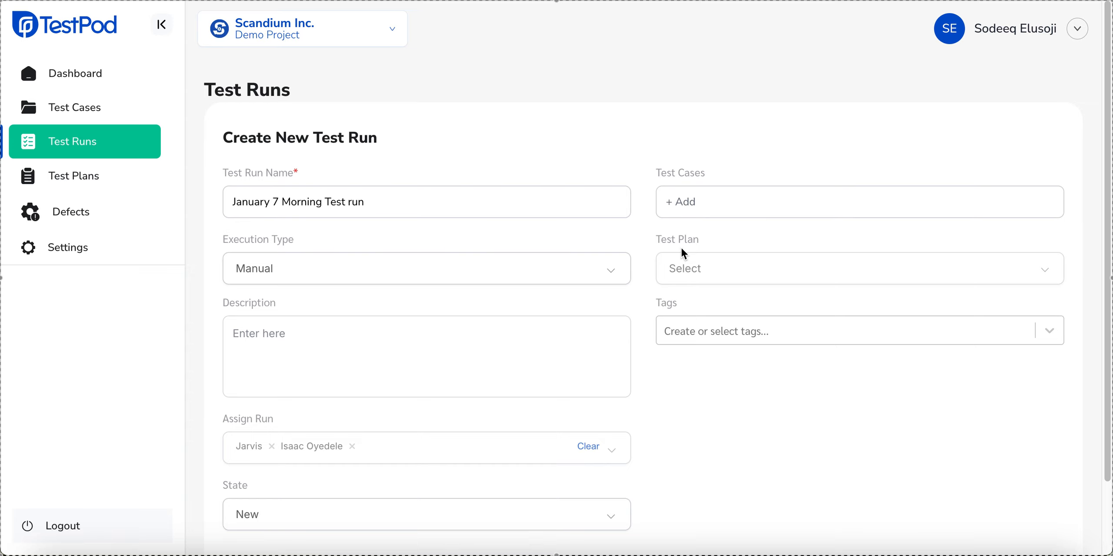
{"action": "left_click", "coordinate": [694, 206]}
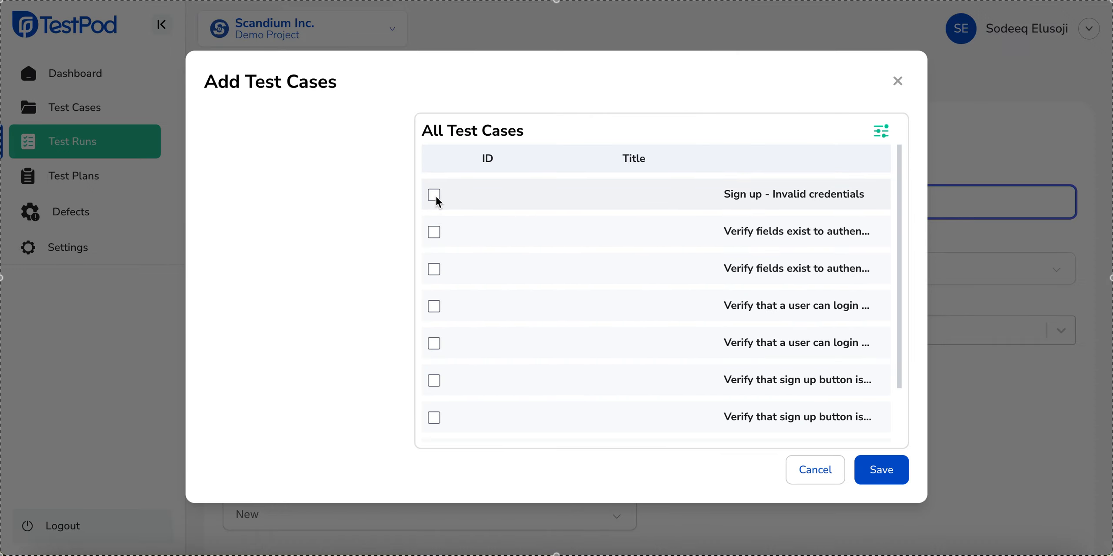
{"action": "left_click", "coordinate": [435, 197]}
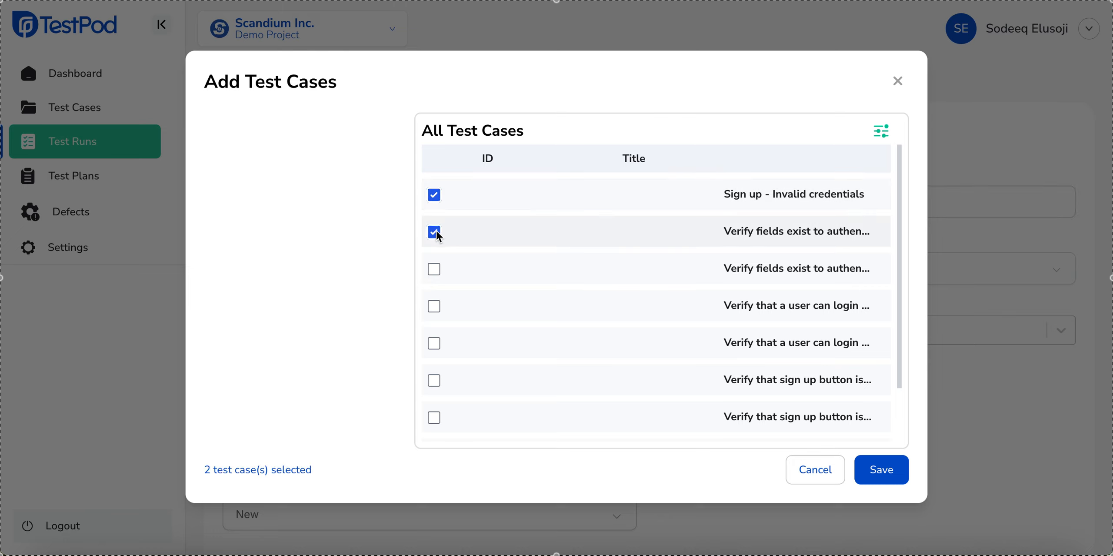
{"action": "left_click", "coordinate": [433, 308]}
{"action": "left_click", "coordinate": [429, 346]}
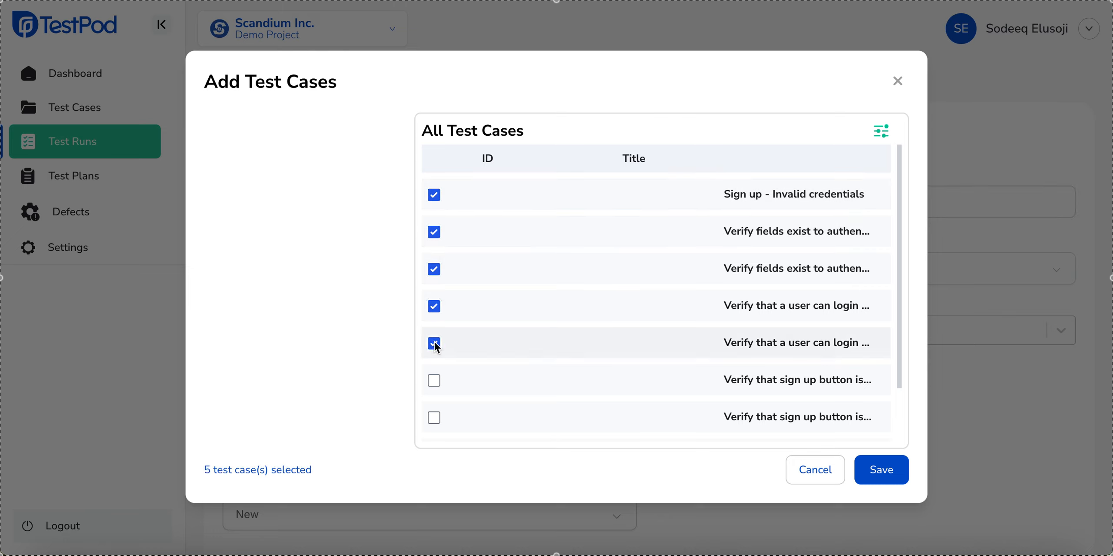
Step: Examine the test case filters for folder, owner, tags, type and priority, then hide them without applying any
{"action": "left_click", "coordinate": [880, 130]}
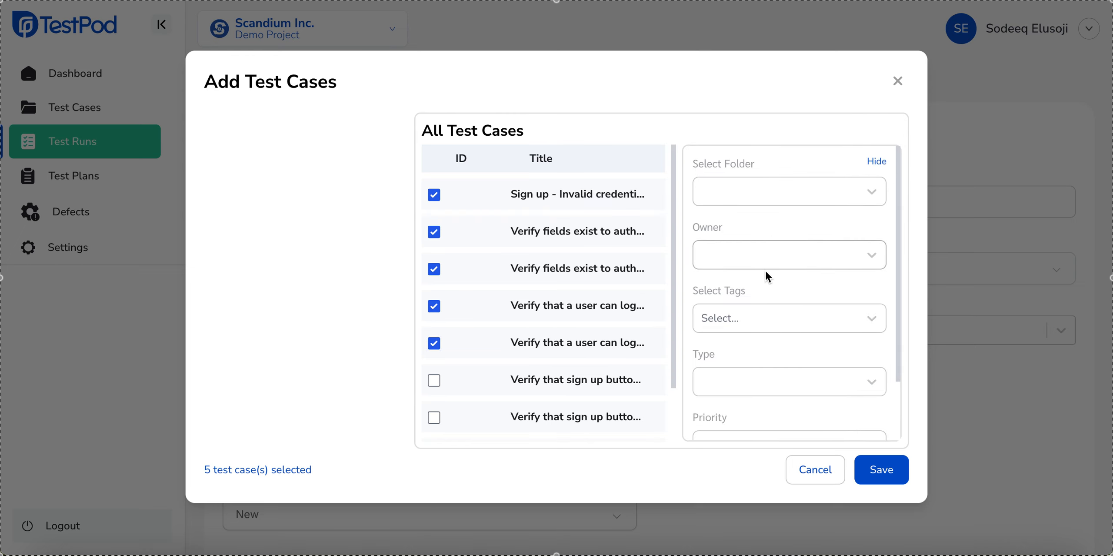
{"action": "left_click", "coordinate": [778, 194]}
{"action": "left_click", "coordinate": [758, 179]}
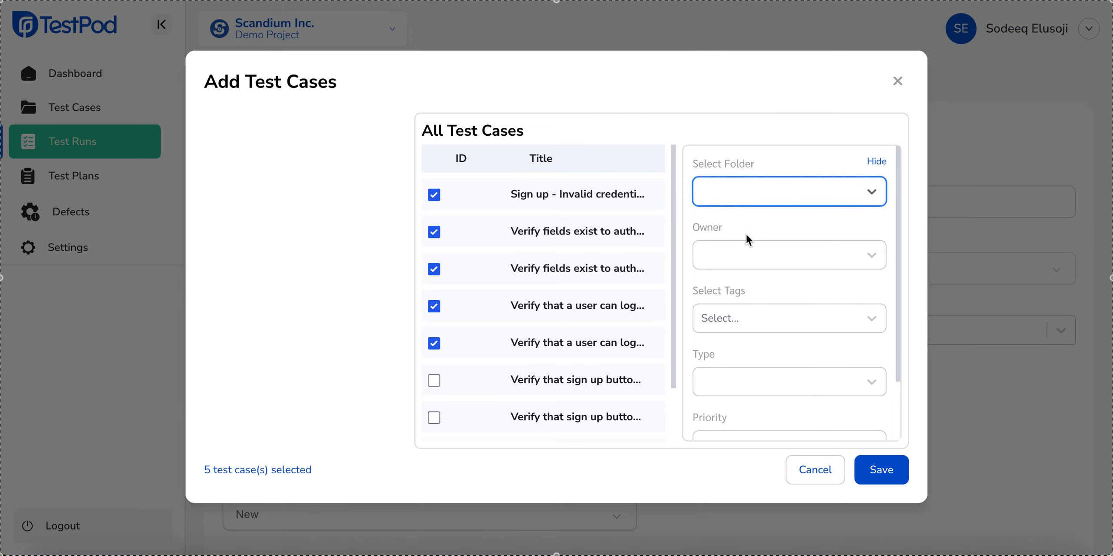
{"action": "left_click", "coordinate": [738, 252]}
{"action": "left_click", "coordinate": [748, 246]}
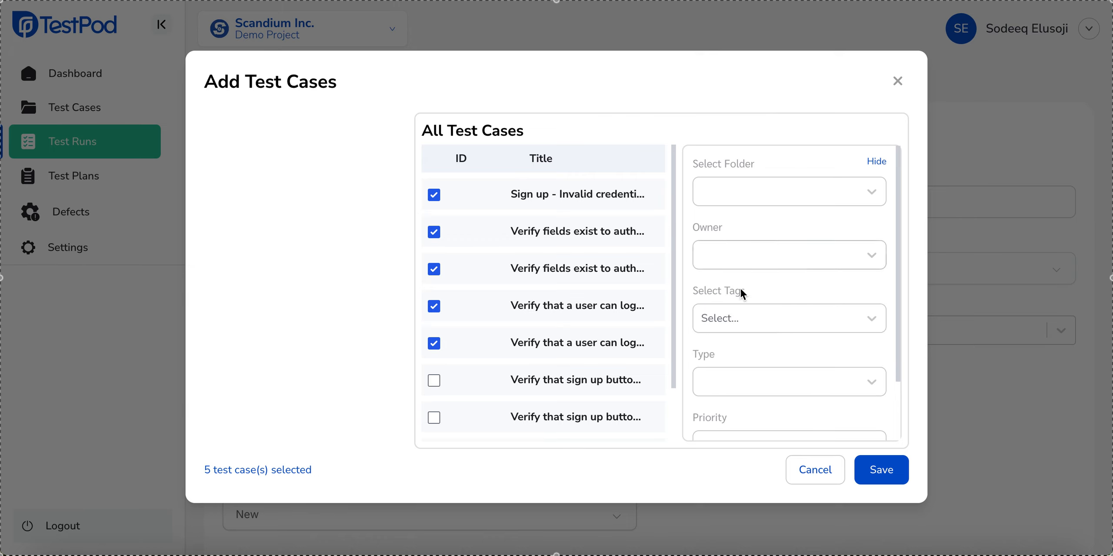
{"action": "scroll", "coordinate": [738, 290], "scroll_direction": "down", "scroll_amount": 1}
{"action": "left_click", "coordinate": [741, 295]}
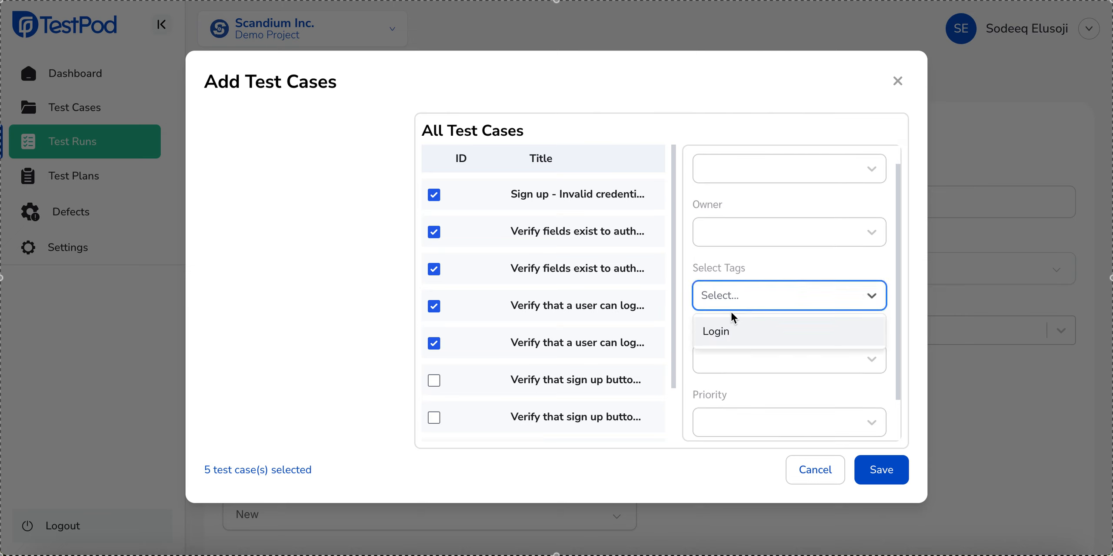
{"action": "left_click", "coordinate": [742, 274]}
{"action": "left_click", "coordinate": [718, 353]}
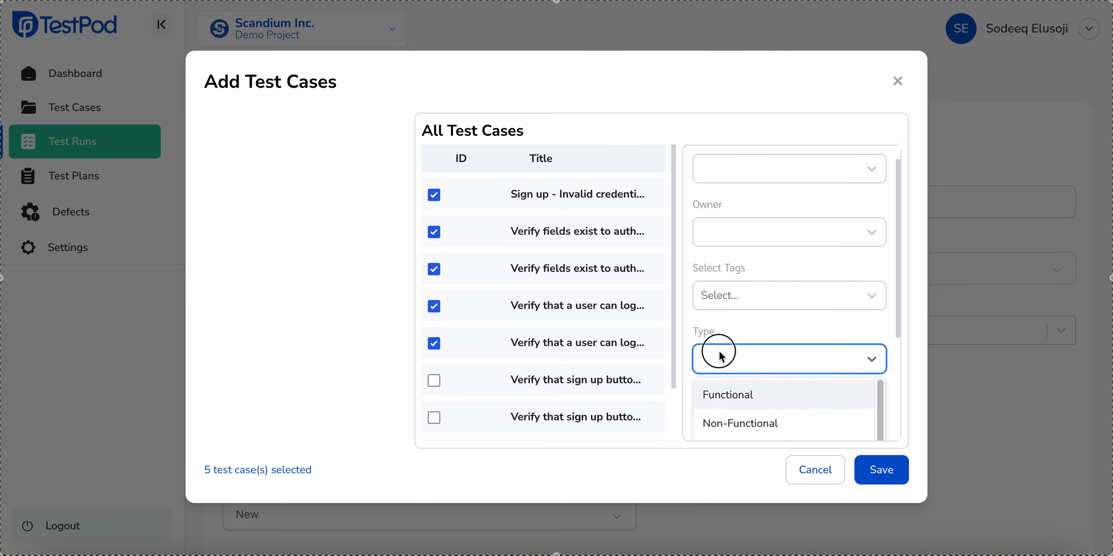
{"action": "scroll", "coordinate": [770, 316], "scroll_direction": "down", "scroll_amount": 3}
{"action": "left_click", "coordinate": [787, 233]}
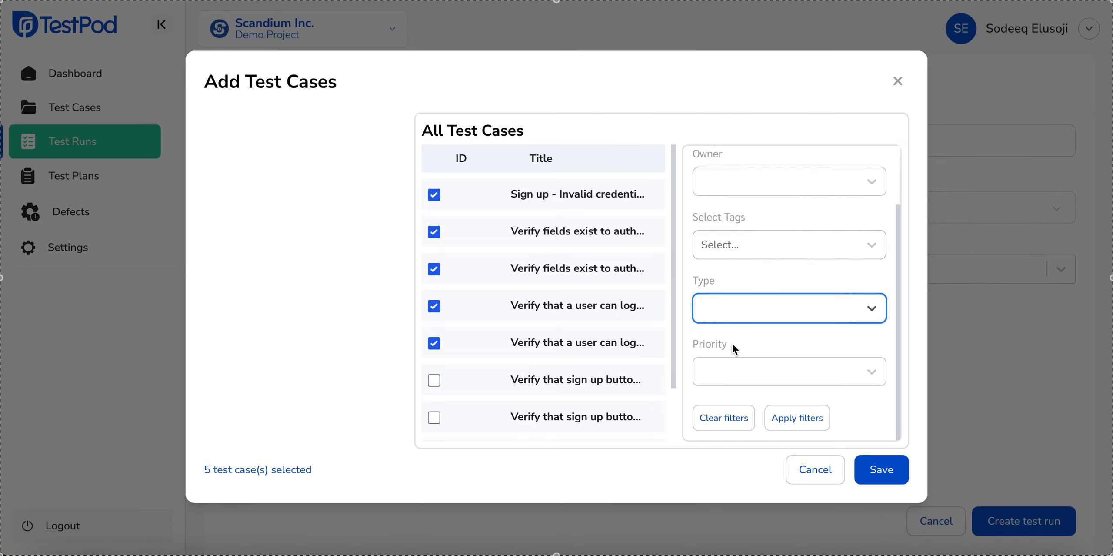
{"action": "left_click", "coordinate": [725, 363]}
{"action": "left_click", "coordinate": [759, 322]}
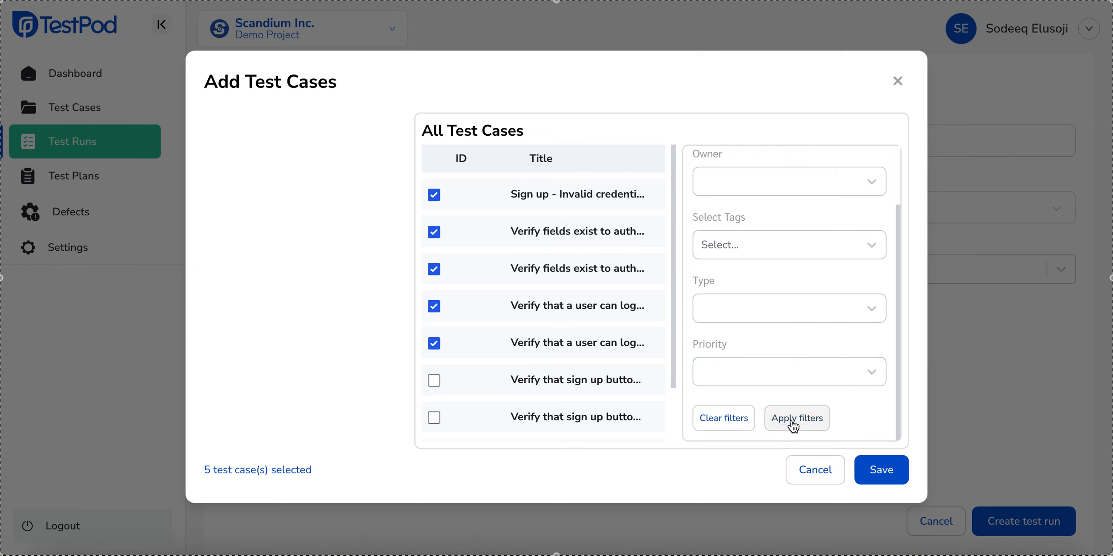
{"action": "scroll", "coordinate": [842, 266], "scroll_direction": "up", "scroll_amount": 2}
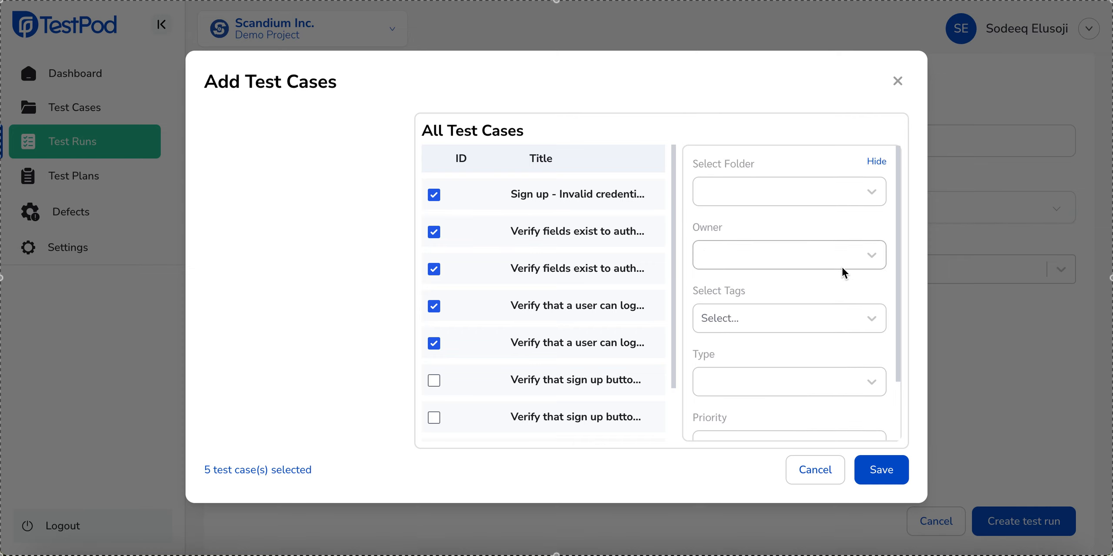
{"action": "left_click", "coordinate": [877, 164]}
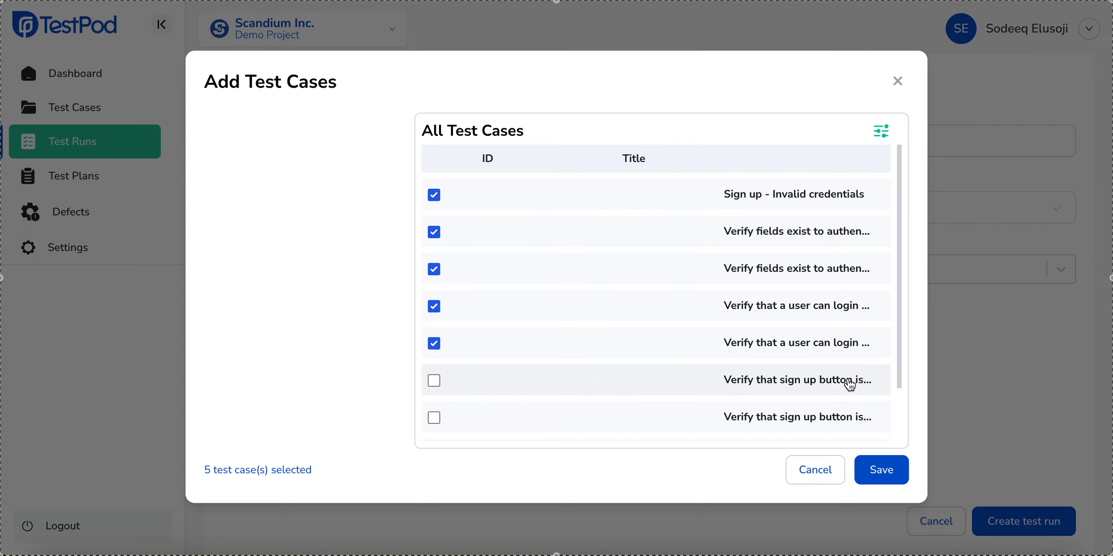
Step: Save the five selected test cases to the test run
{"action": "scroll", "coordinate": [837, 352], "scroll_direction": "down", "scroll_amount": 2}
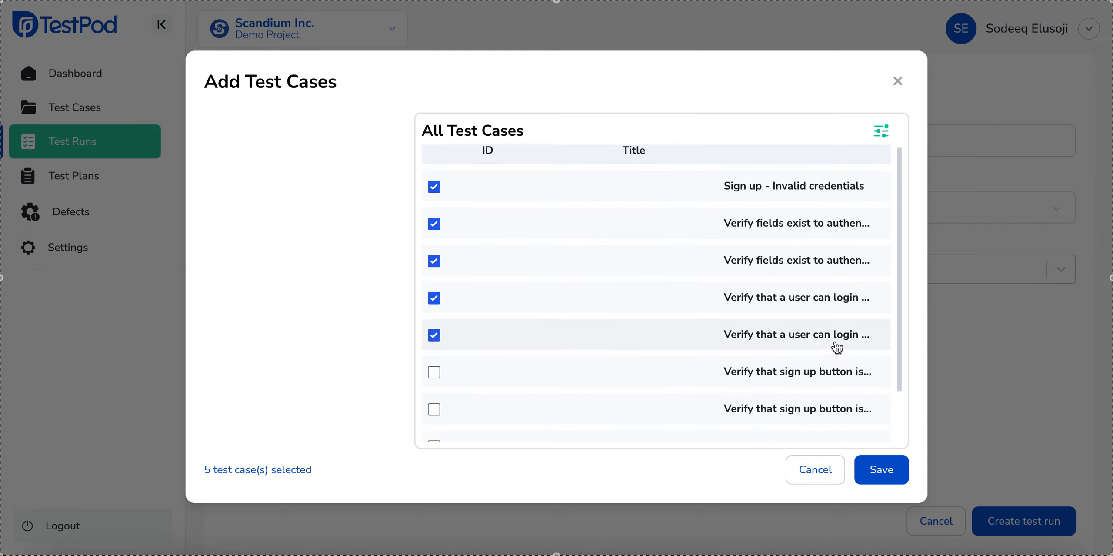
{"action": "left_click", "coordinate": [883, 471]}
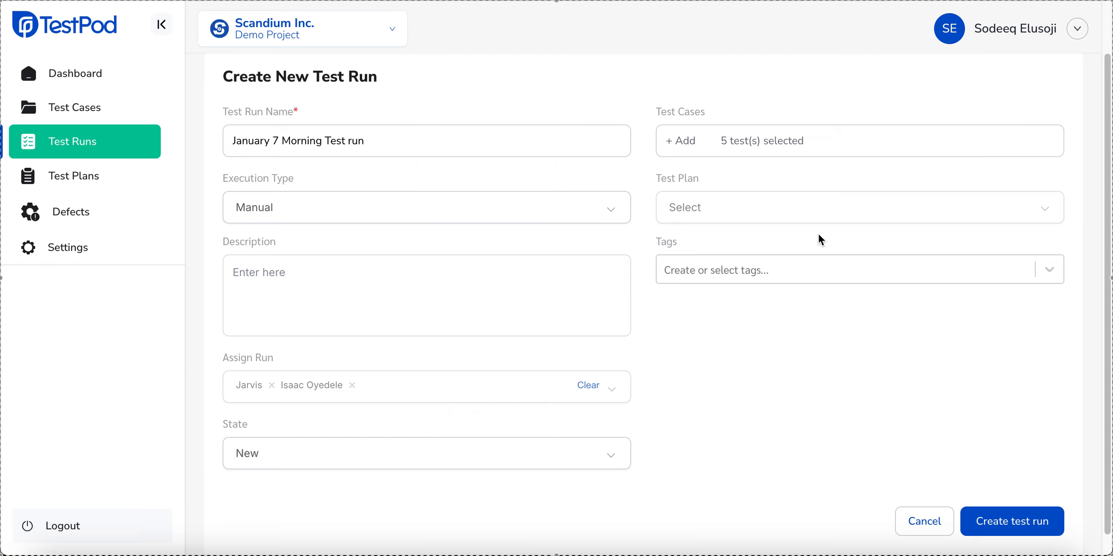
Step: Check the available test plans and tags for the run, leaving both fields empty
{"action": "left_click", "coordinate": [735, 208]}
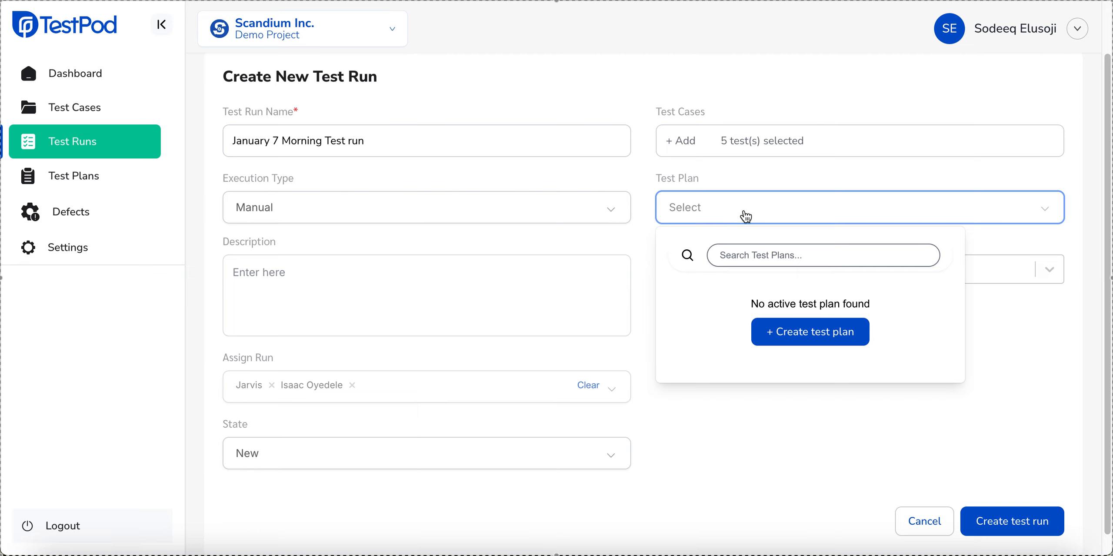
{"action": "left_click", "coordinate": [761, 184]}
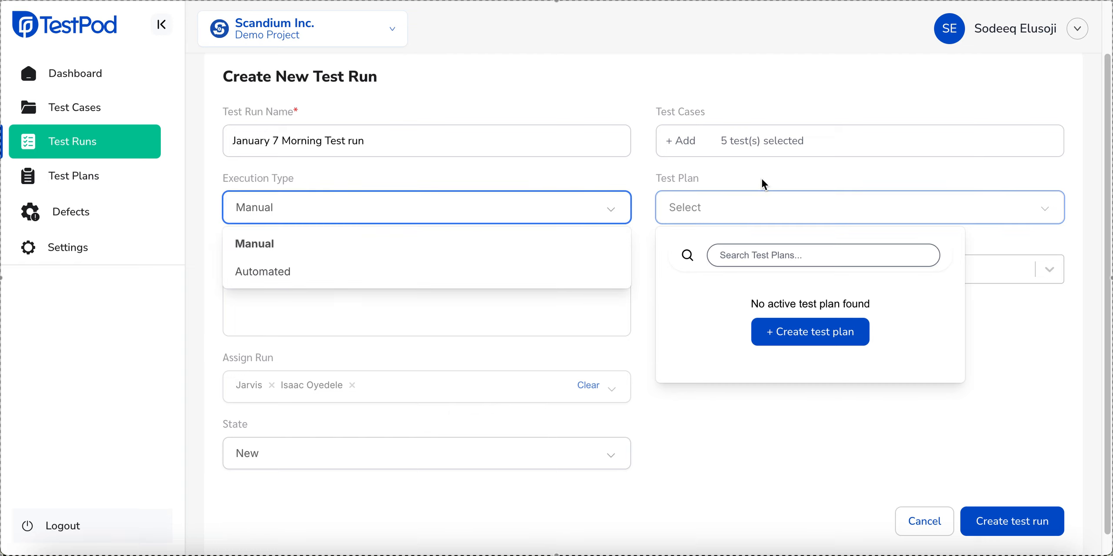
{"action": "left_click", "coordinate": [983, 307]}
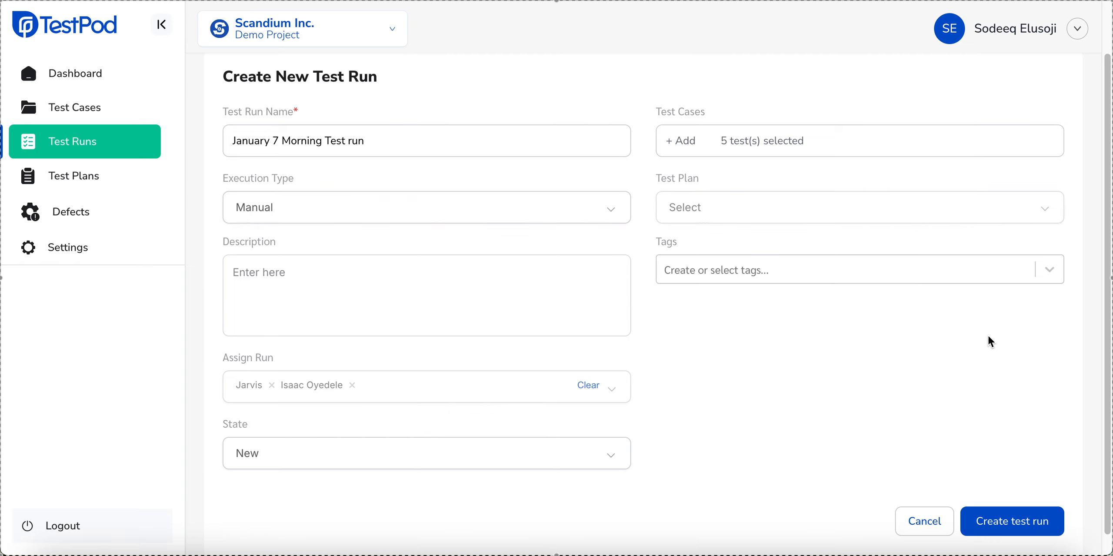
{"action": "left_click", "coordinate": [790, 276]}
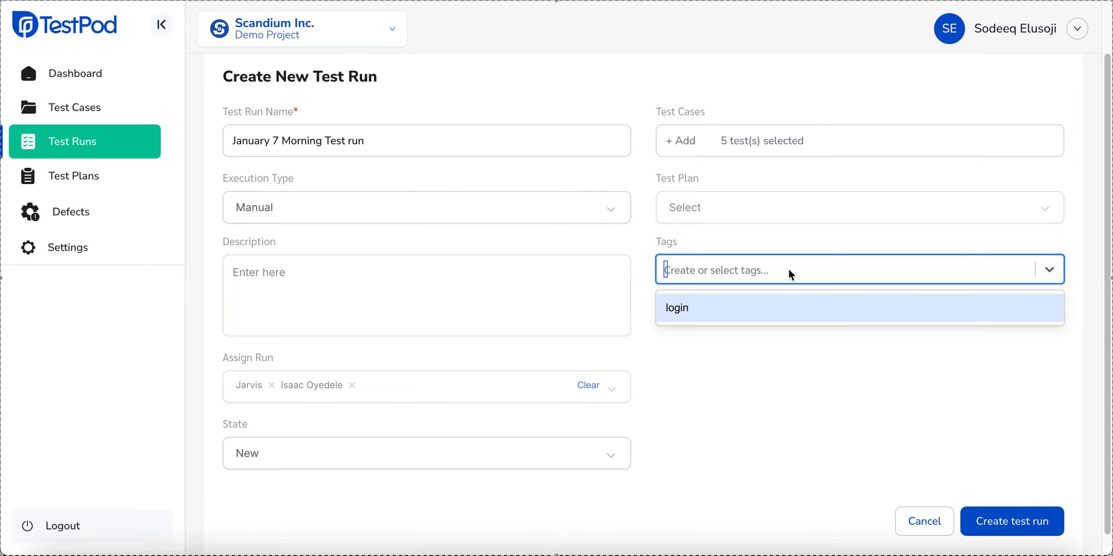
{"action": "left_click", "coordinate": [796, 246]}
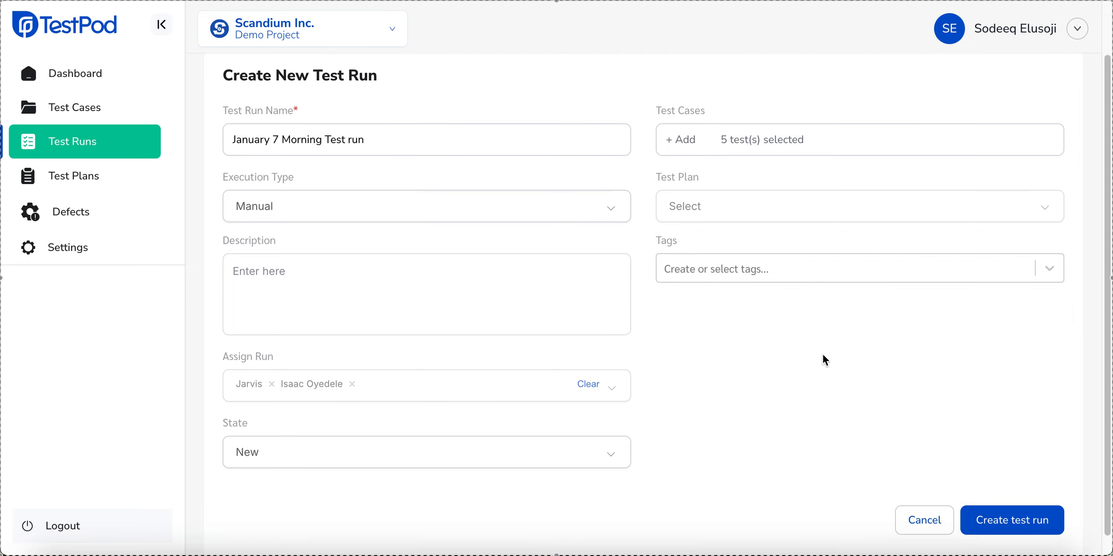
Step: Create the "January 7 Morning Test run" with the completed settings
{"action": "scroll", "coordinate": [823, 356], "scroll_direction": "down", "scroll_amount": 1}
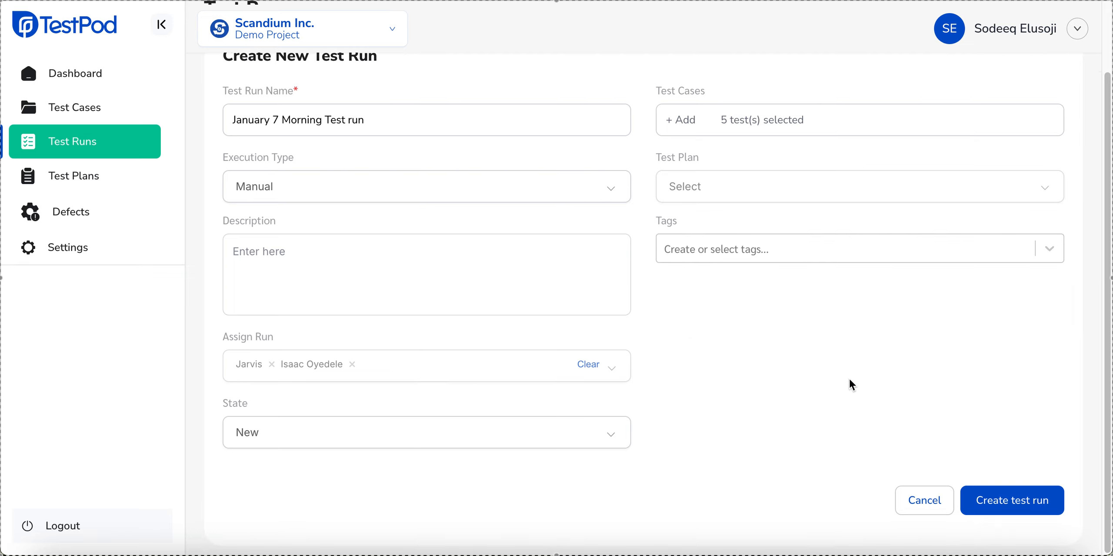
{"action": "left_click", "coordinate": [1013, 492]}
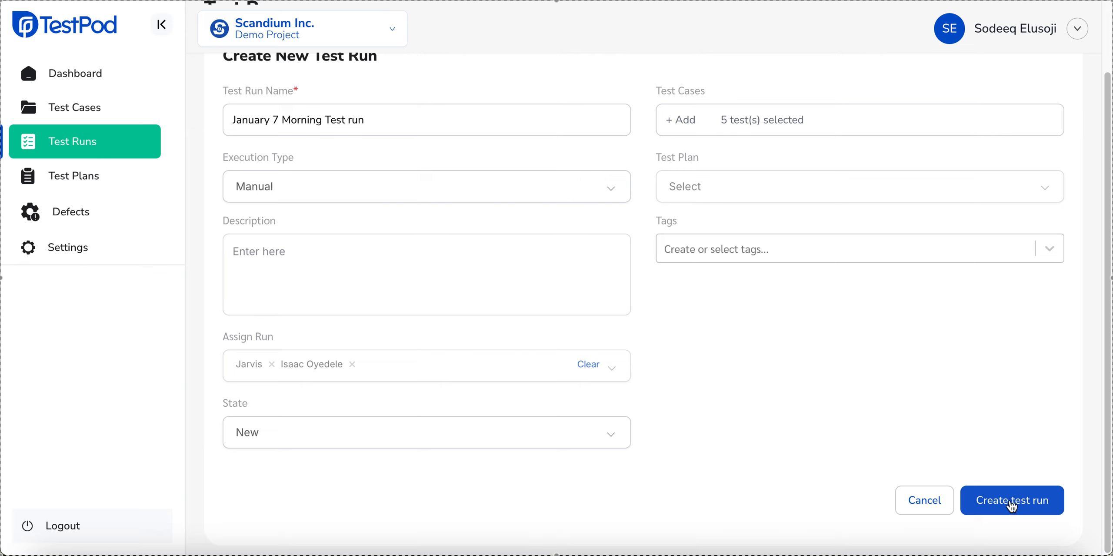
{"action": "left_click", "coordinate": [1012, 505]}
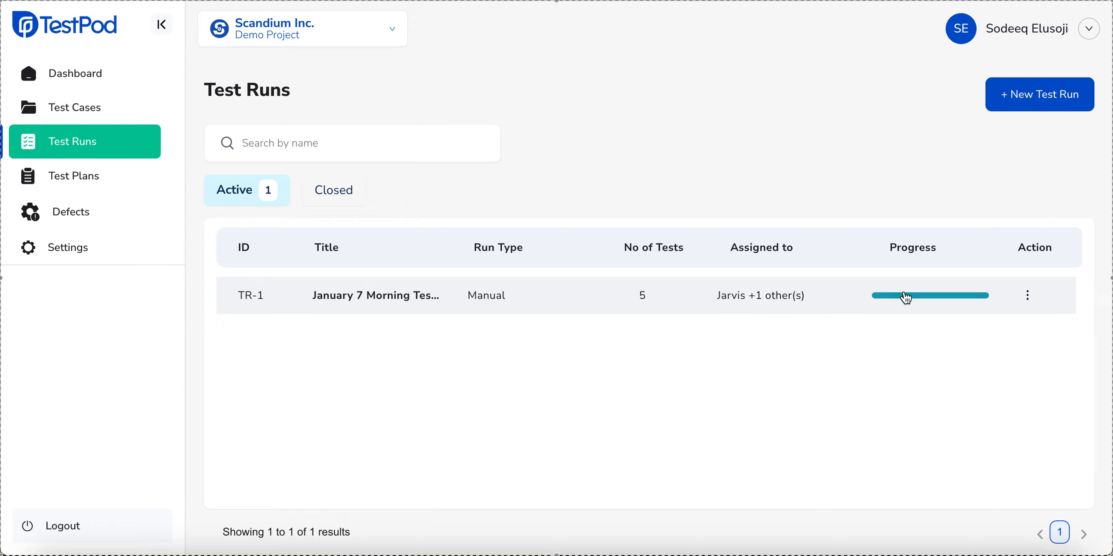
Step: Check the new test run's progress and its available actions in the run list, choosing none
{"action": "mouse_move", "coordinate": [909, 300]}
{"action": "left_click", "coordinate": [1033, 304]}
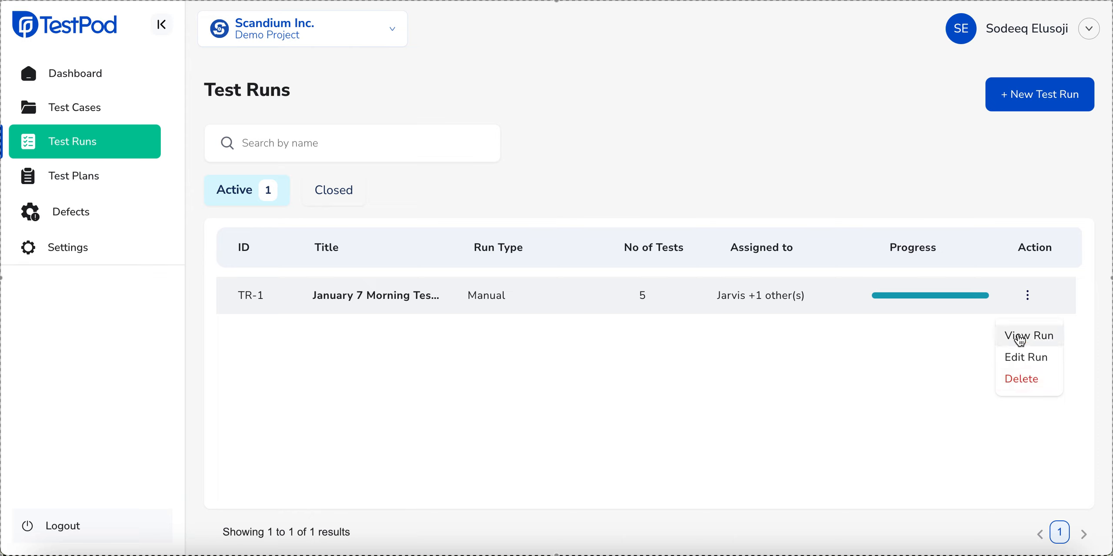
{"action": "left_click", "coordinate": [677, 377]}
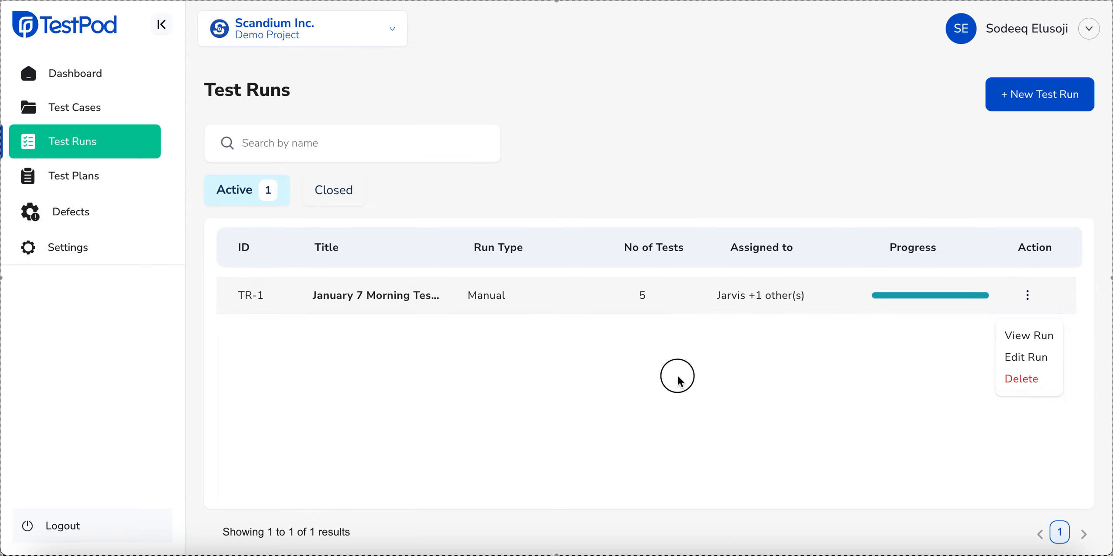
Step: Open the January 7 Morning Test run and review its assignees, title, completion progress and included test cases
{"action": "left_click", "coordinate": [372, 293]}
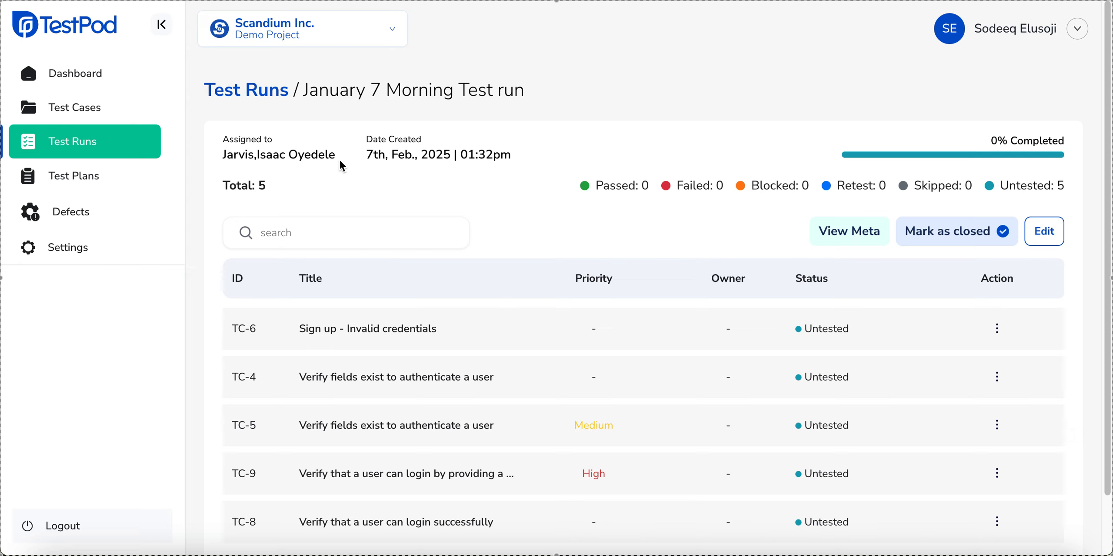
{"action": "left_click_drag", "start_coordinate": [337, 156], "coordinate": [223, 161]}
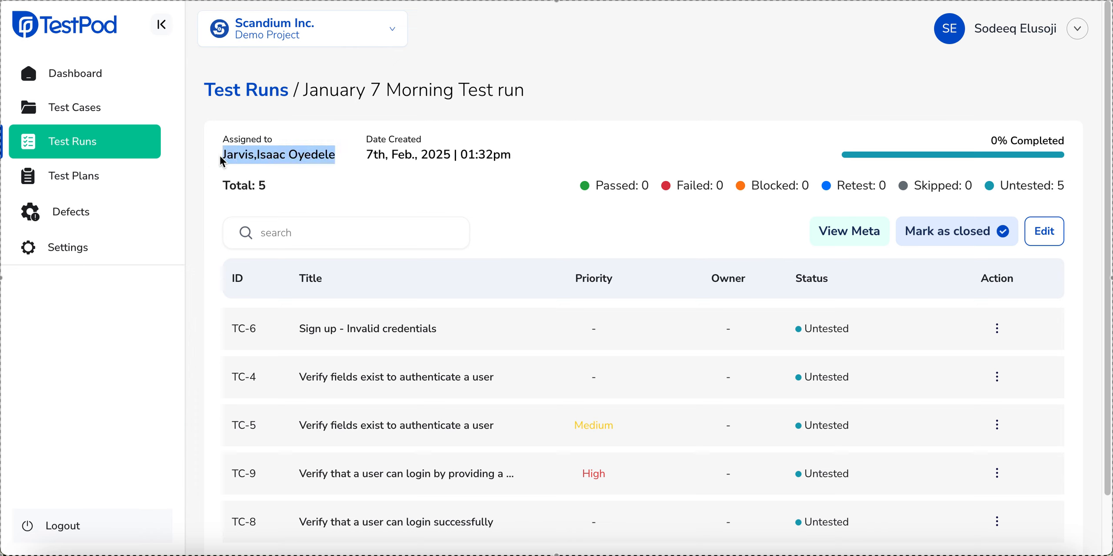
{"action": "left_click", "coordinate": [520, 169]}
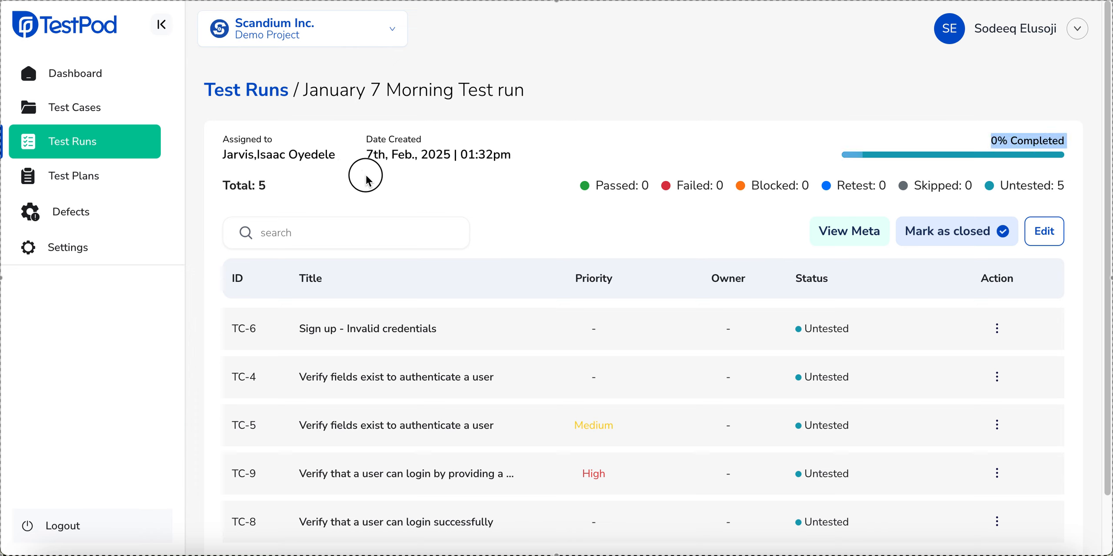
{"action": "left_click_drag", "start_coordinate": [556, 112], "coordinate": [304, 95]}
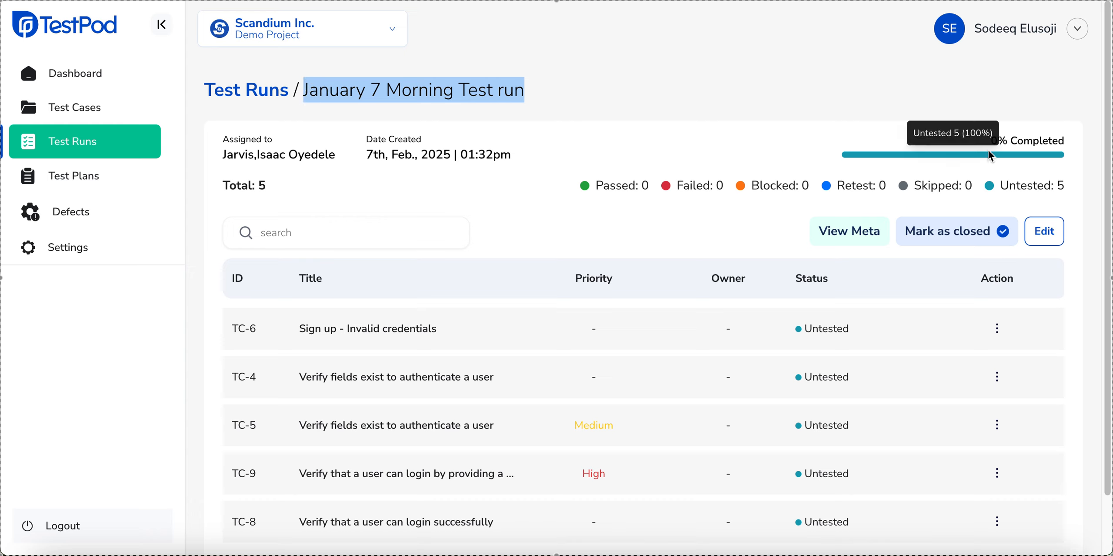
{"action": "left_click_drag", "start_coordinate": [991, 140], "coordinate": [1065, 148]}
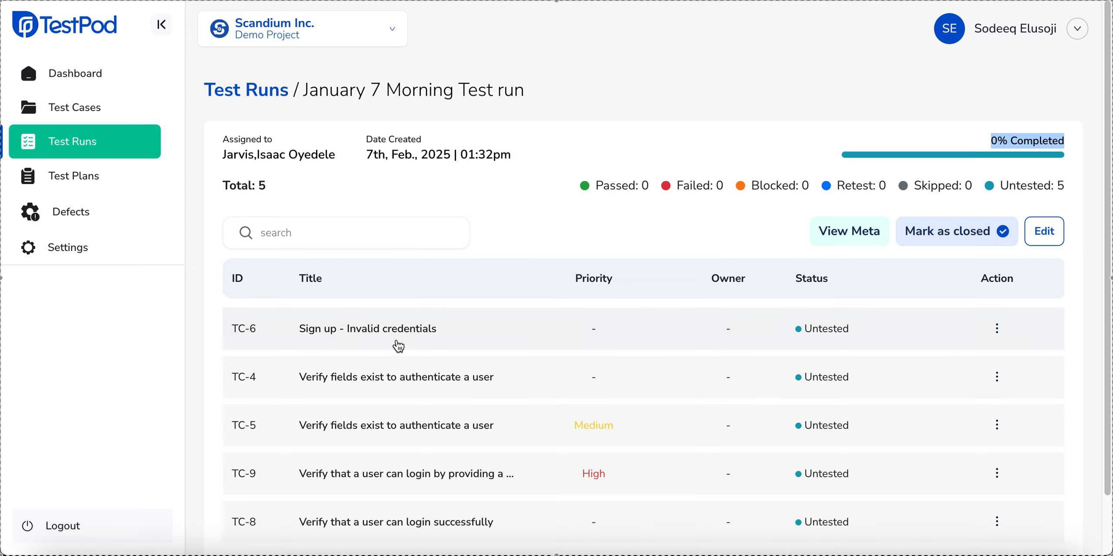
{"action": "scroll", "coordinate": [411, 351], "scroll_direction": "down", "scroll_amount": 2}
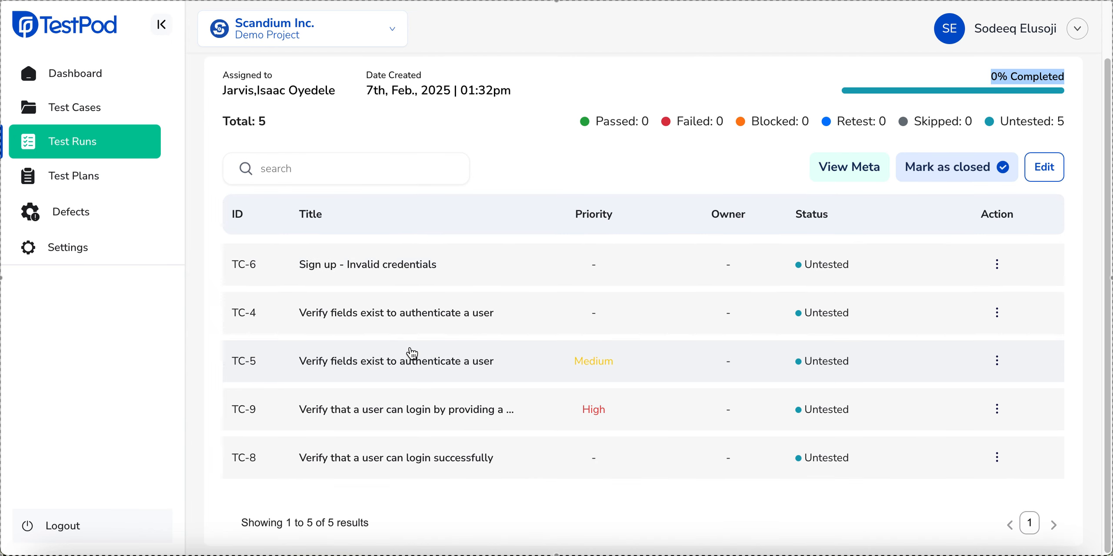
{"action": "scroll", "coordinate": [417, 352], "scroll_direction": "up", "scroll_amount": 2}
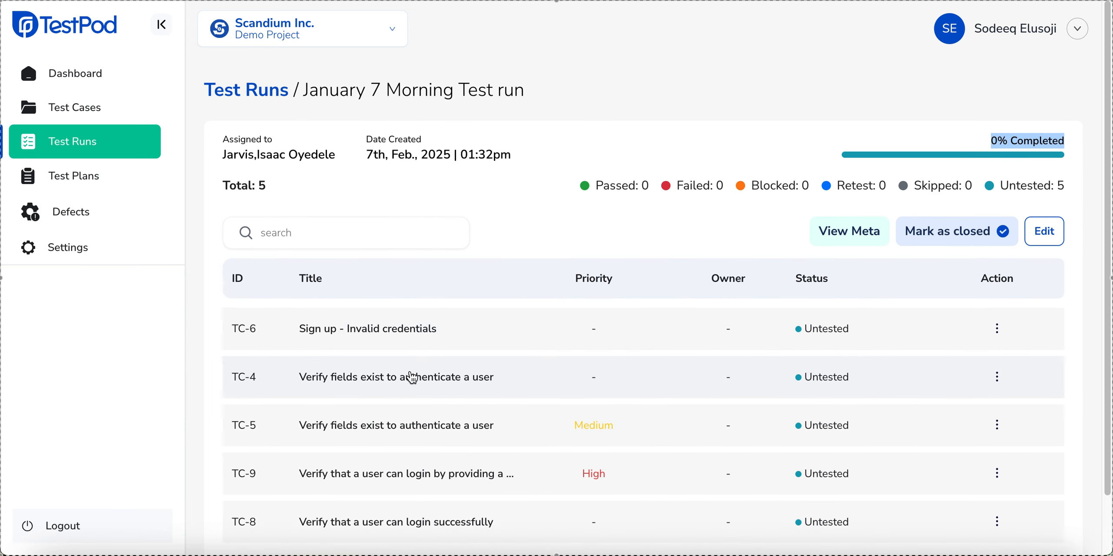